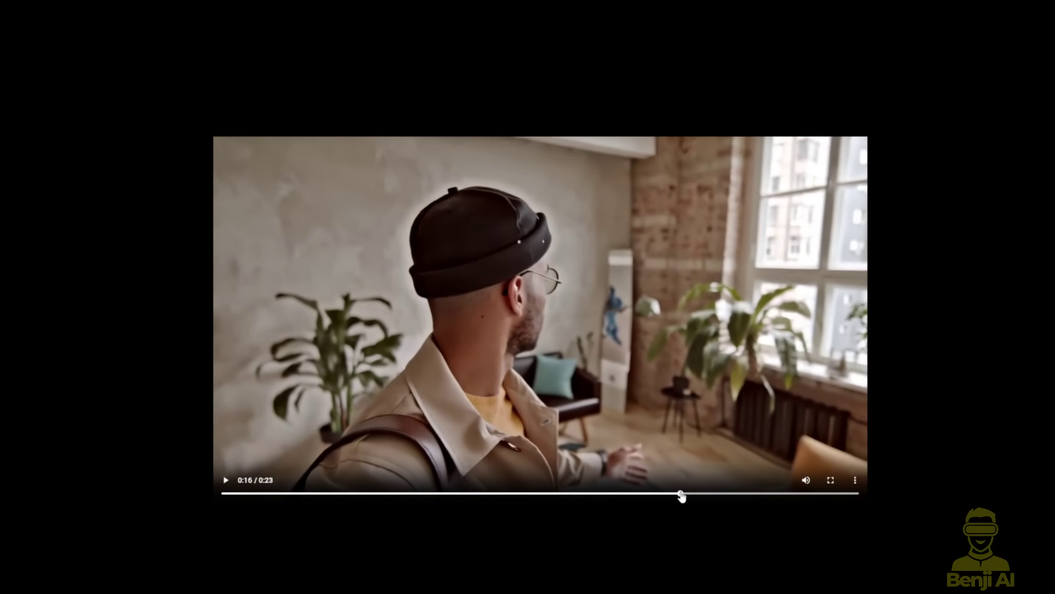
# Scrub through the talking-man video, comparing frames around 0:18 to 0:20 with frames from the opening seconds
pyautogui.moveTo(680, 495); pyautogui.dragTo(722, 496)
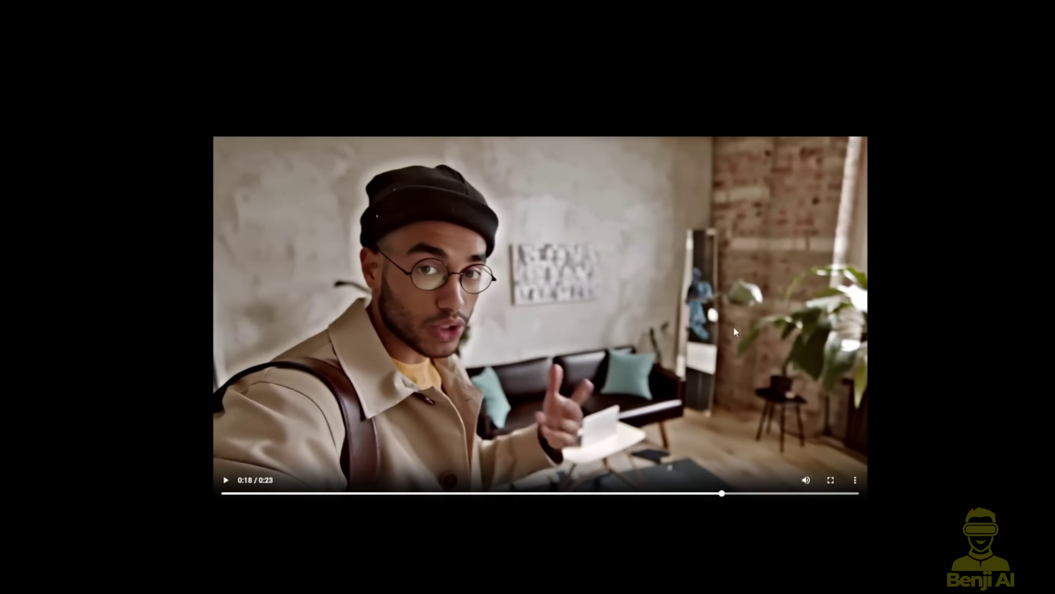
pyautogui.click(775, 494)
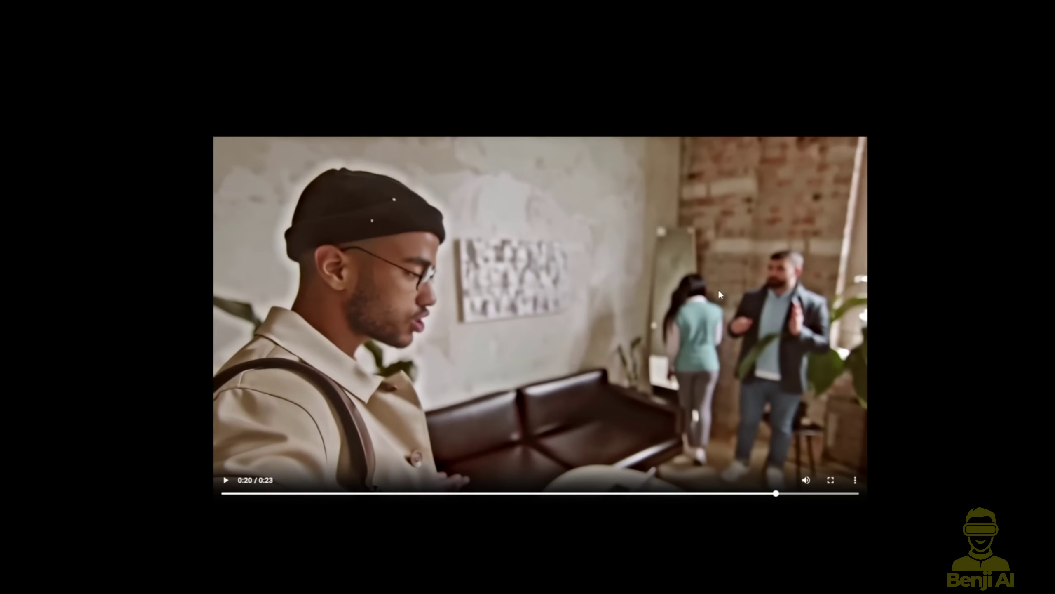
pyautogui.moveTo(777, 494); pyautogui.dragTo(768, 494)
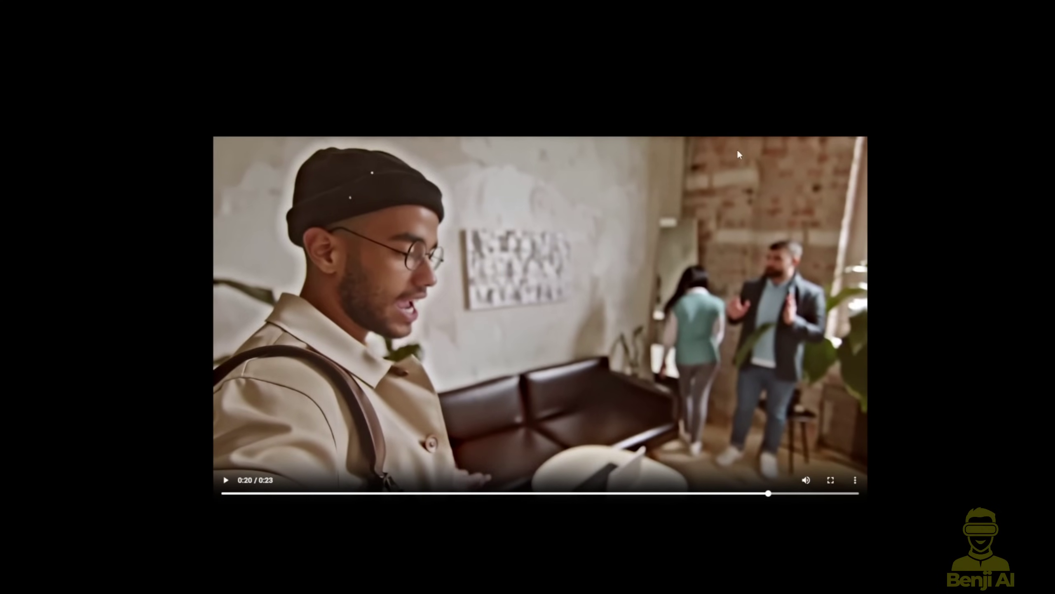
pyautogui.moveTo(770, 497); pyautogui.dragTo(299, 497)
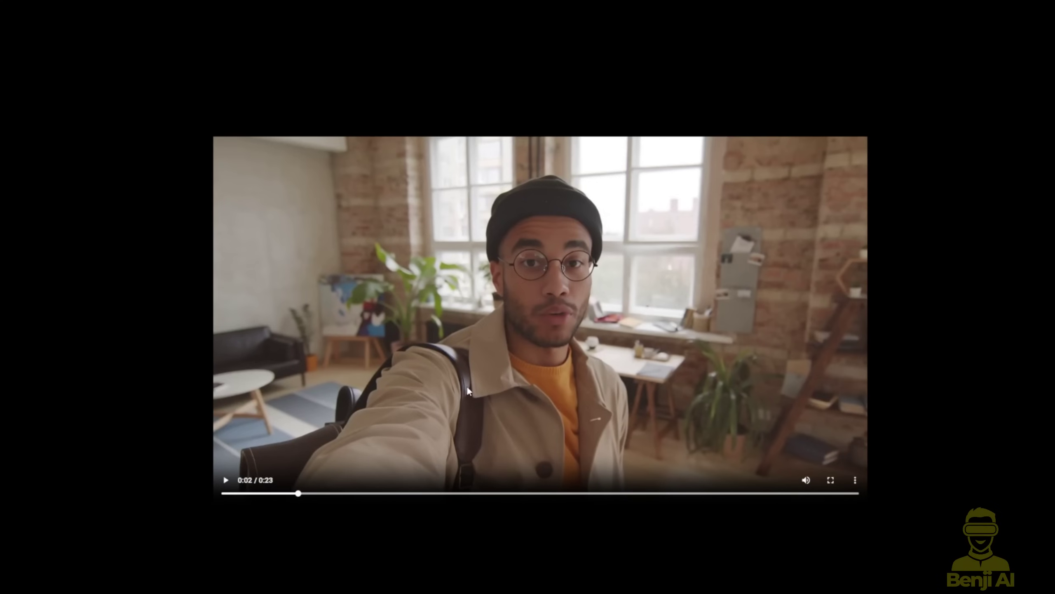
pyautogui.click(228, 494)
pyautogui.moveTo(228, 497); pyautogui.dragTo(297, 495)
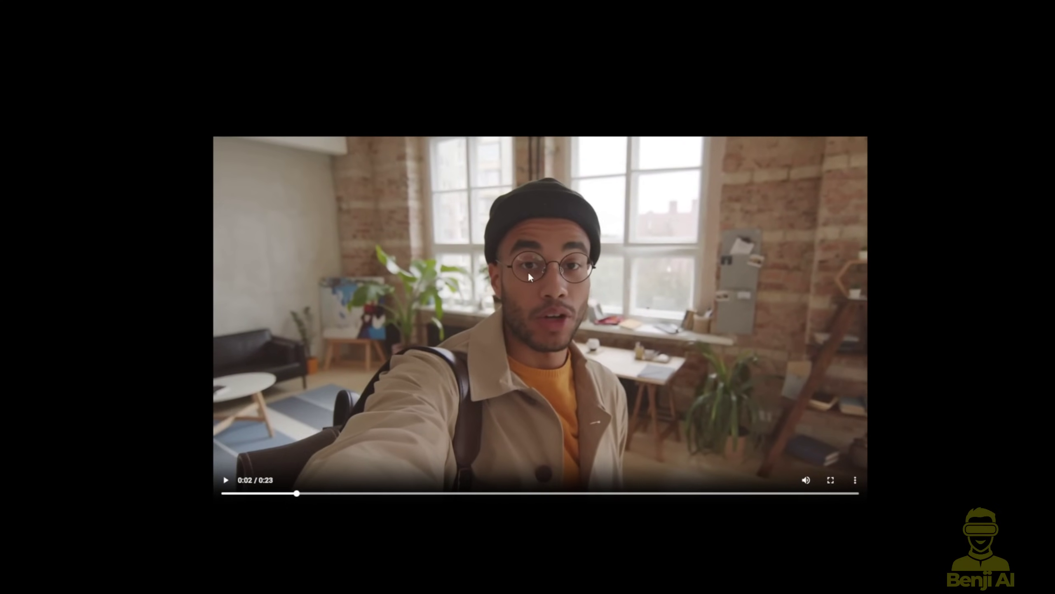
pyautogui.click(353, 493)
pyautogui.click(357, 493)
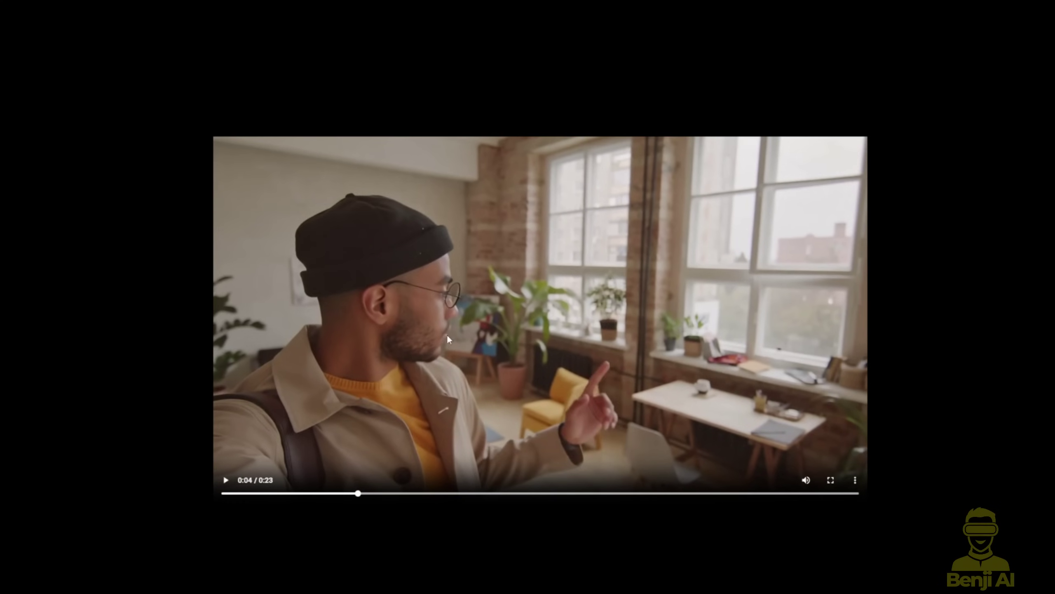
pyautogui.moveTo(362, 494); pyautogui.dragTo(377, 494)
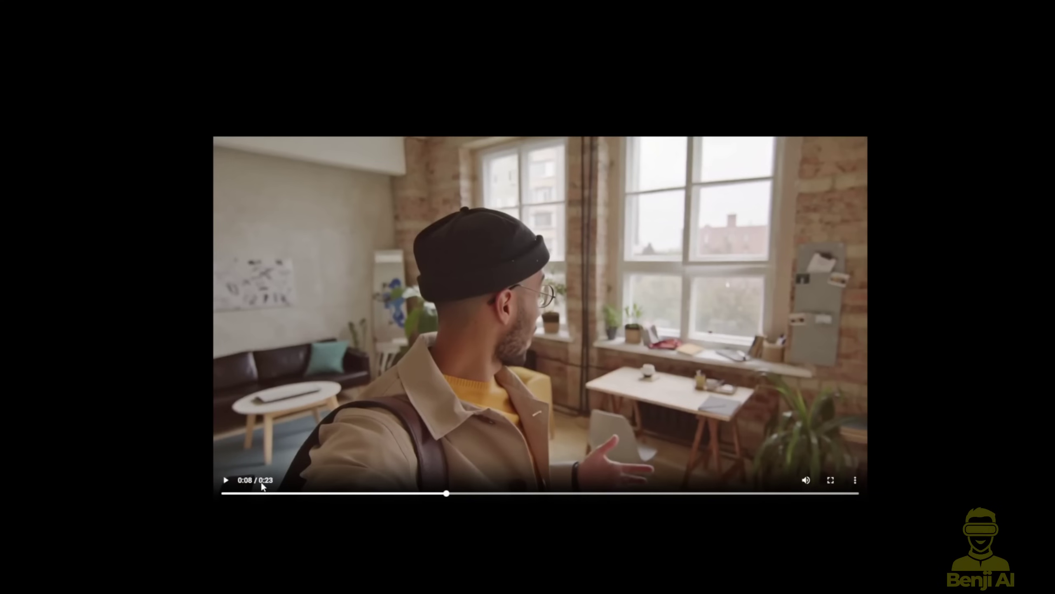
pyautogui.click(273, 493)
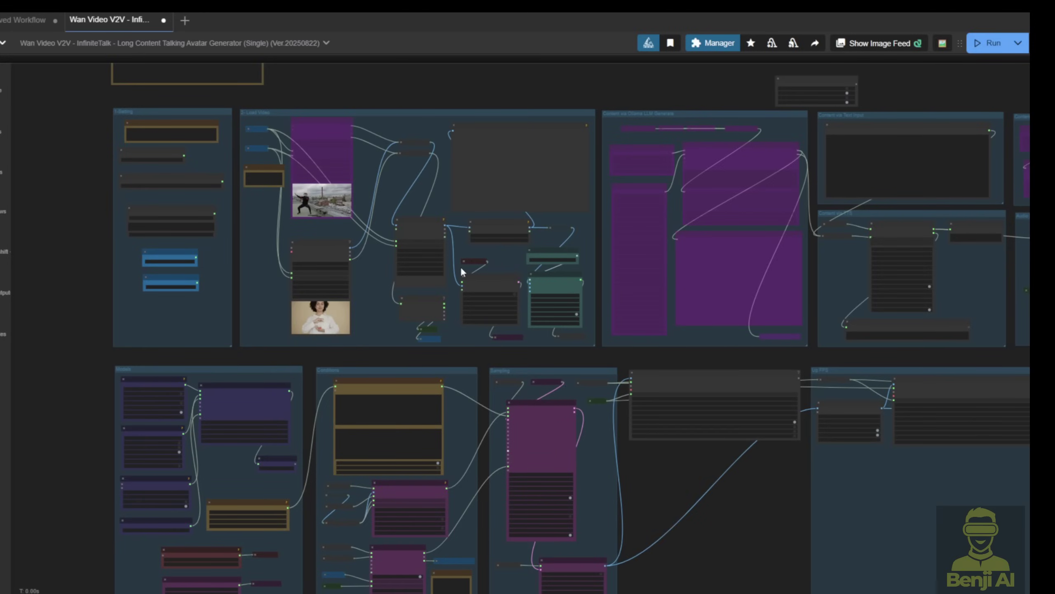
# Examine the Load Video group and the settings of its Load Video (Path) node
pyautogui.scroll(5, 462, 272)
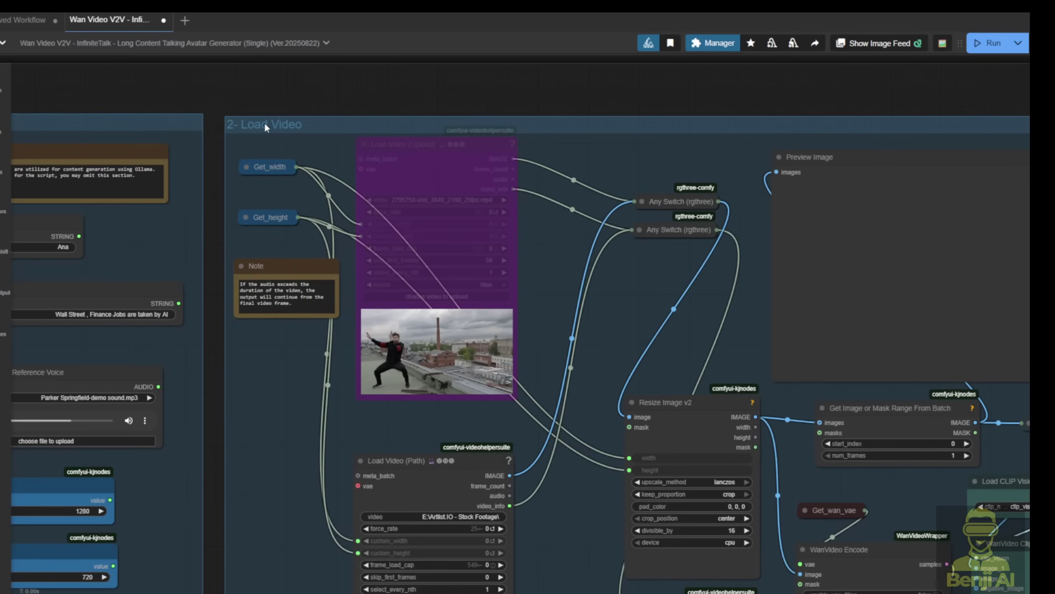
pyautogui.click(265, 124)
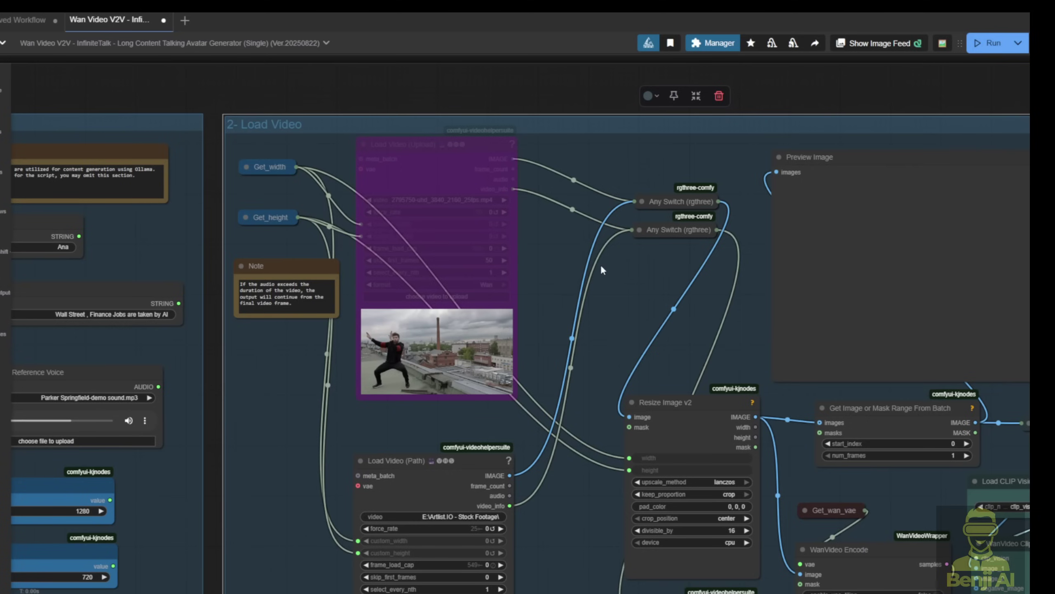
pyautogui.moveTo(603, 270); pyautogui.dragTo(499, 264)
pyautogui.moveTo(386, 455); pyautogui.dragTo(391, 432)
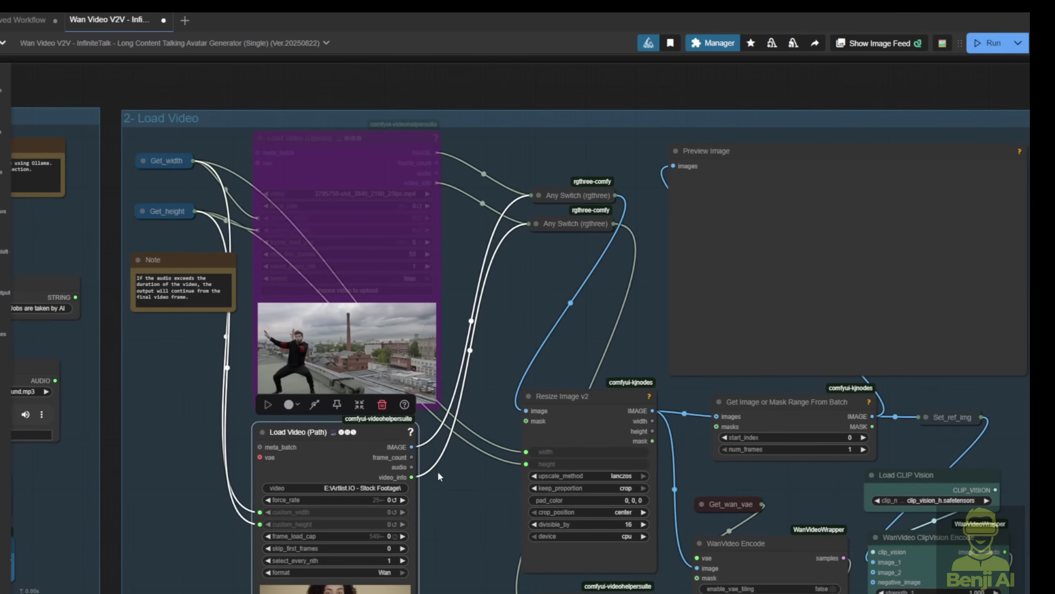
pyautogui.moveTo(439, 476); pyautogui.dragTo(460, 318)
pyautogui.scroll(4, 366, 265)
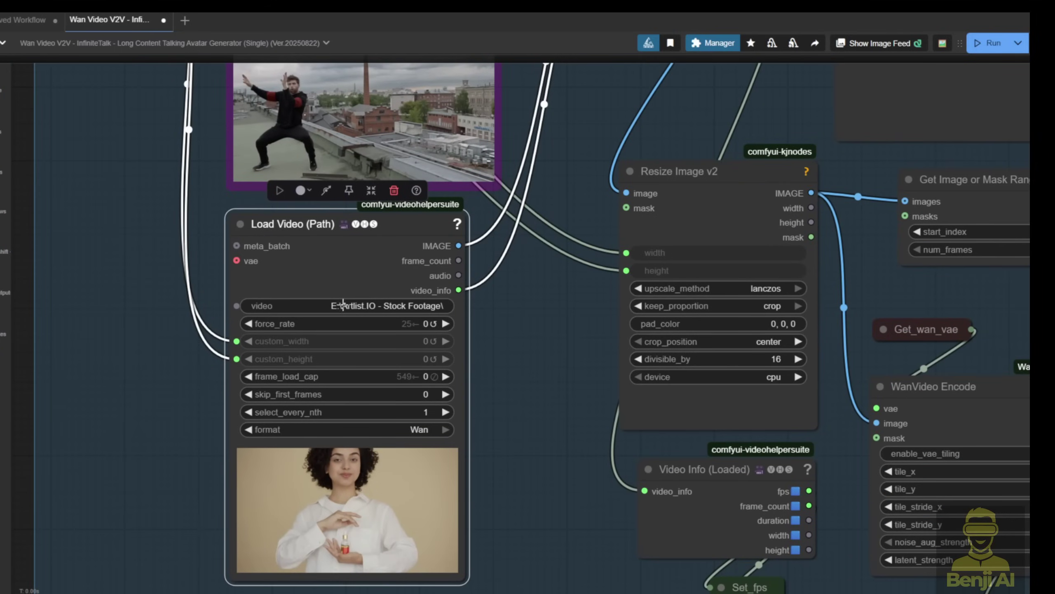
# Inspect the model file selected in the WanVideo Model Loader and read its folder hint
pyautogui.moveTo(494, 568); pyautogui.dragTo(911, 73)
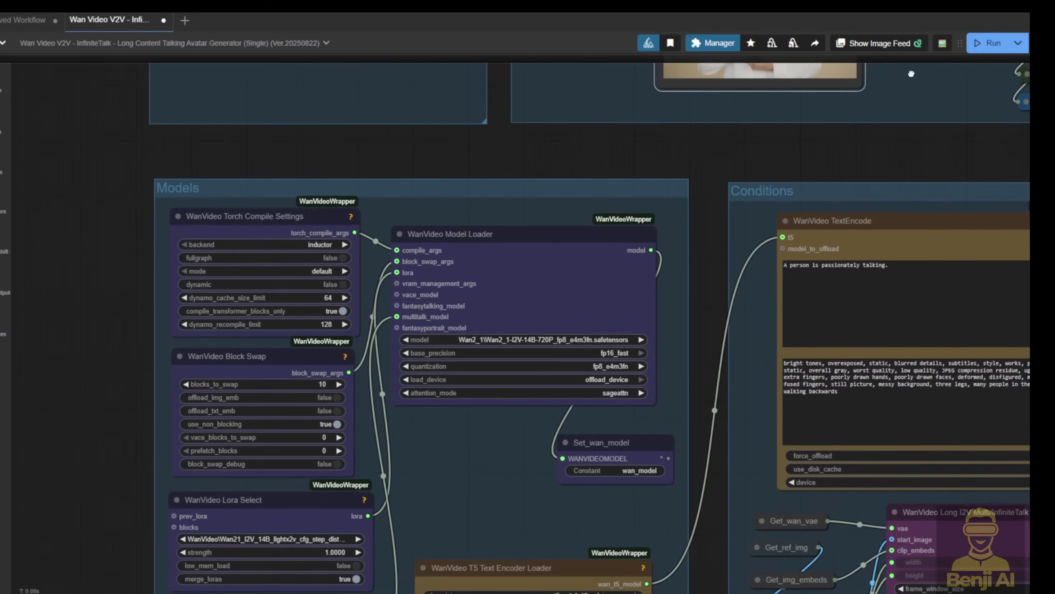
pyautogui.scroll(-2, 534, 528)
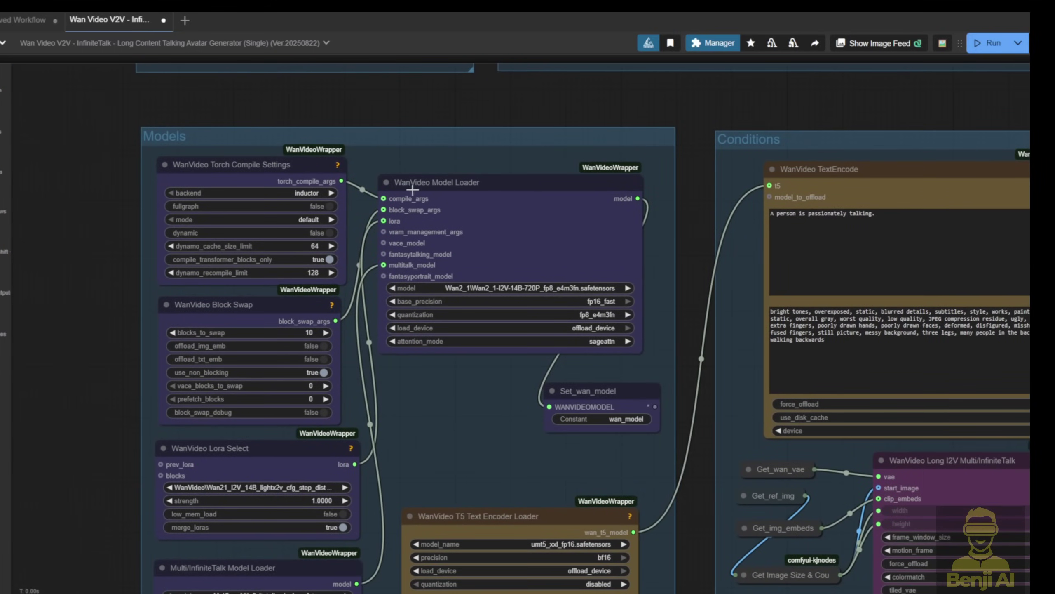
pyautogui.scroll(5, 495, 286)
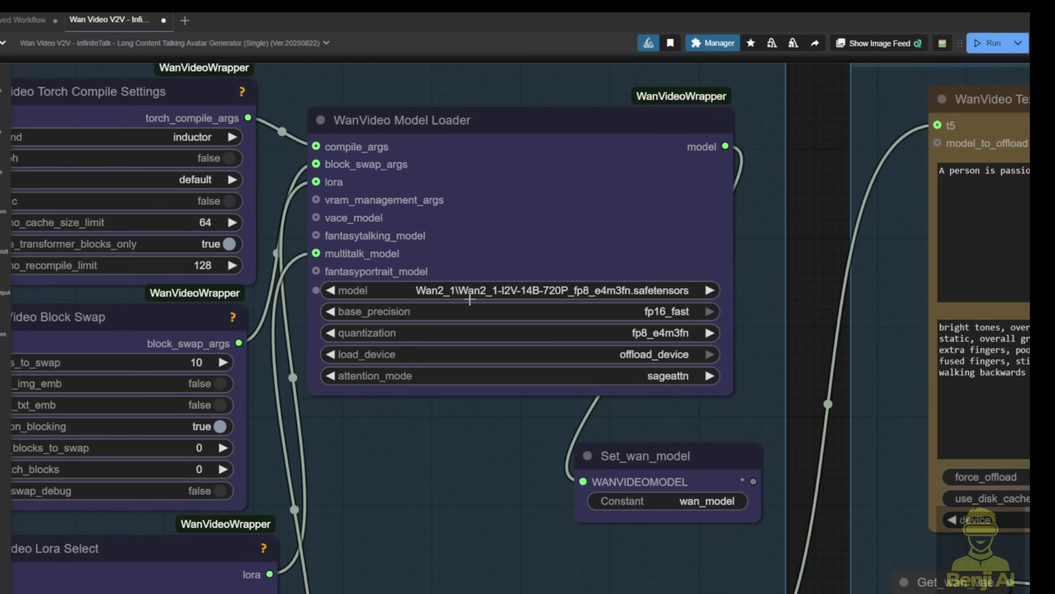
pyautogui.scroll(3, 469, 299)
pyautogui.scroll(4, 514, 287)
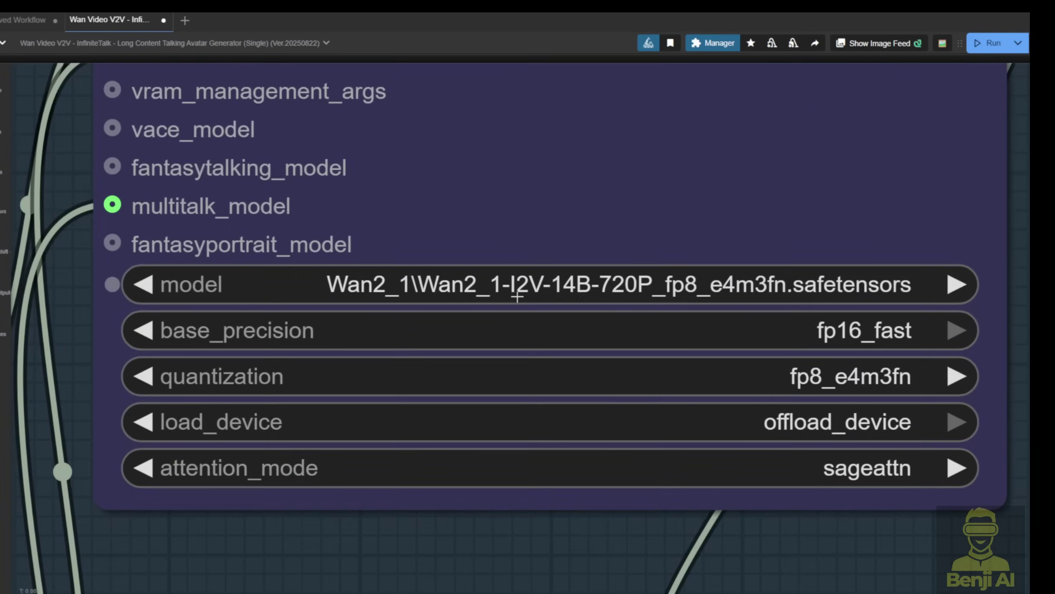
pyautogui.scroll(3, 518, 296)
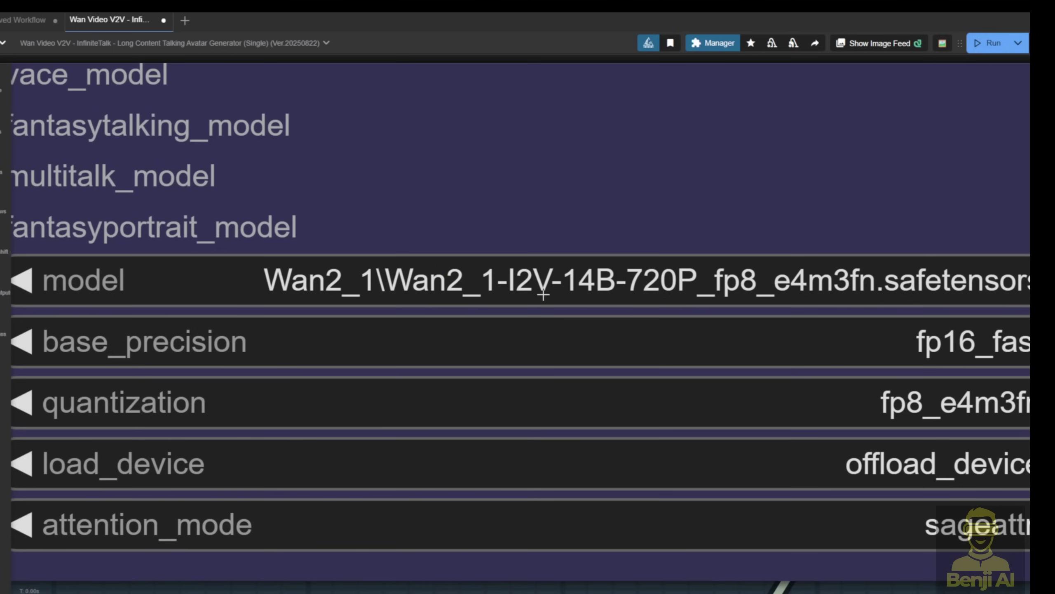
pyautogui.moveTo(543, 294)
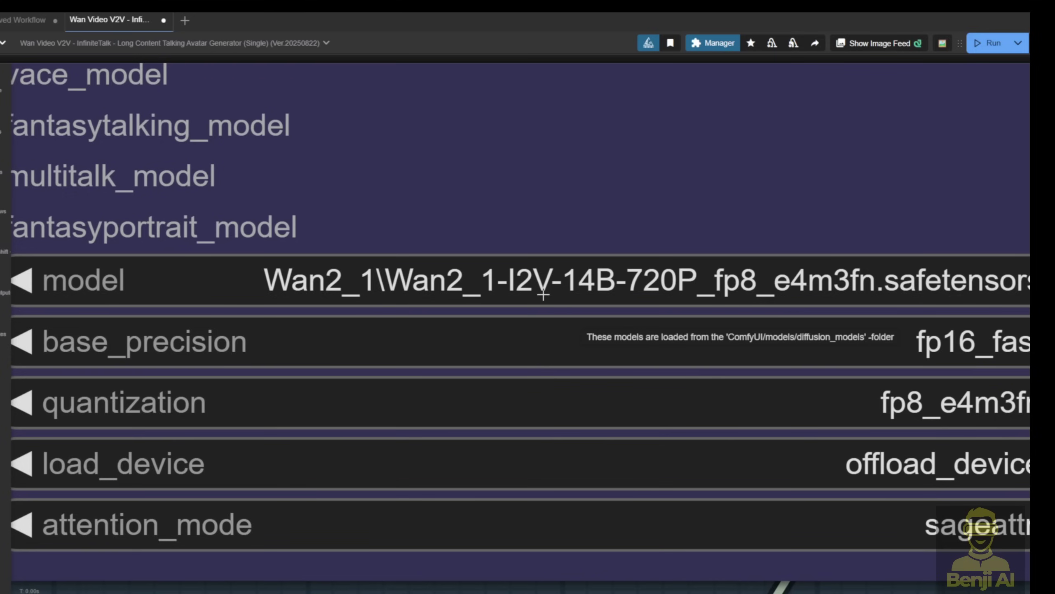
# Check the LoRA, InfiniteTalk, T5 text encoder, VAE and Wav2Vec loader nodes in the Models group
pyautogui.scroll(-10, 543, 295)
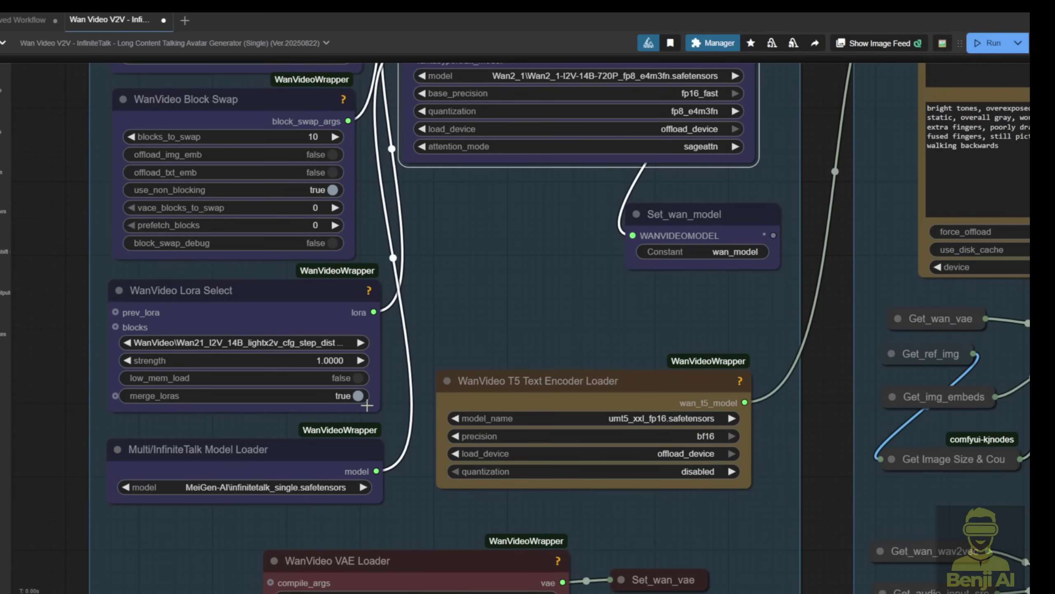
pyautogui.moveTo(379, 409)
pyautogui.mouseDown()
pyautogui.moveTo(426, 397)
pyautogui.moveTo(380, 396)
pyautogui.mouseUp()
pyautogui.moveTo(248, 496); pyautogui.dragTo(256, 375)
pyautogui.scroll(3, 257, 375)
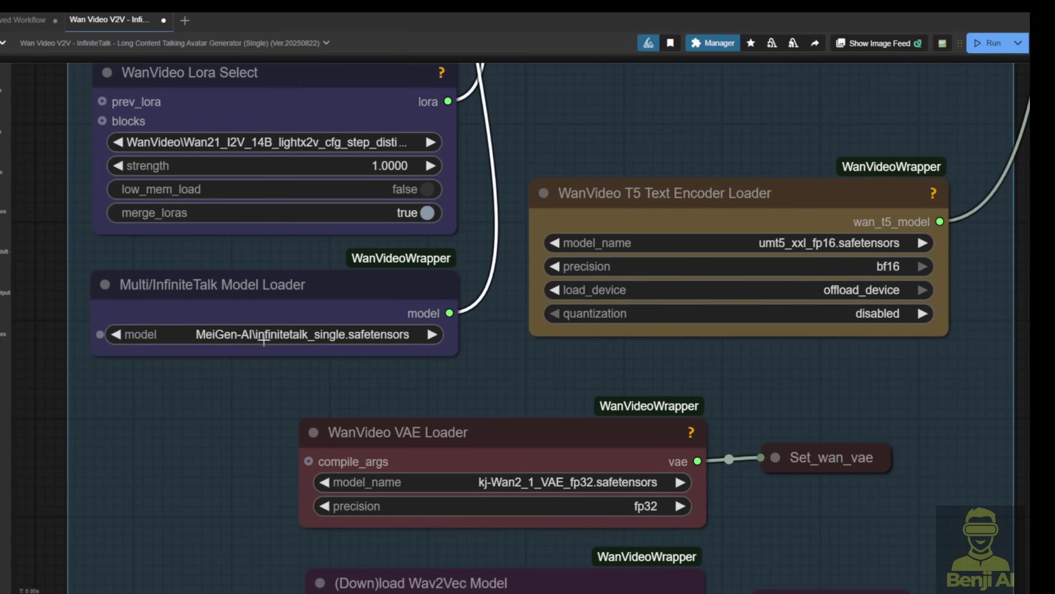
pyautogui.scroll(-6, 337, 337)
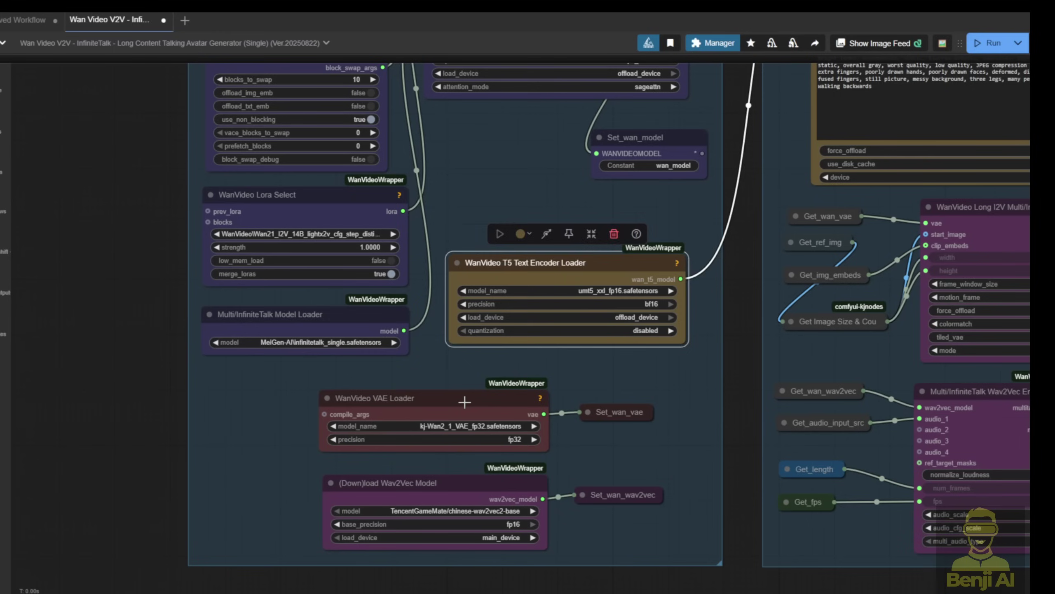
pyautogui.click(465, 401)
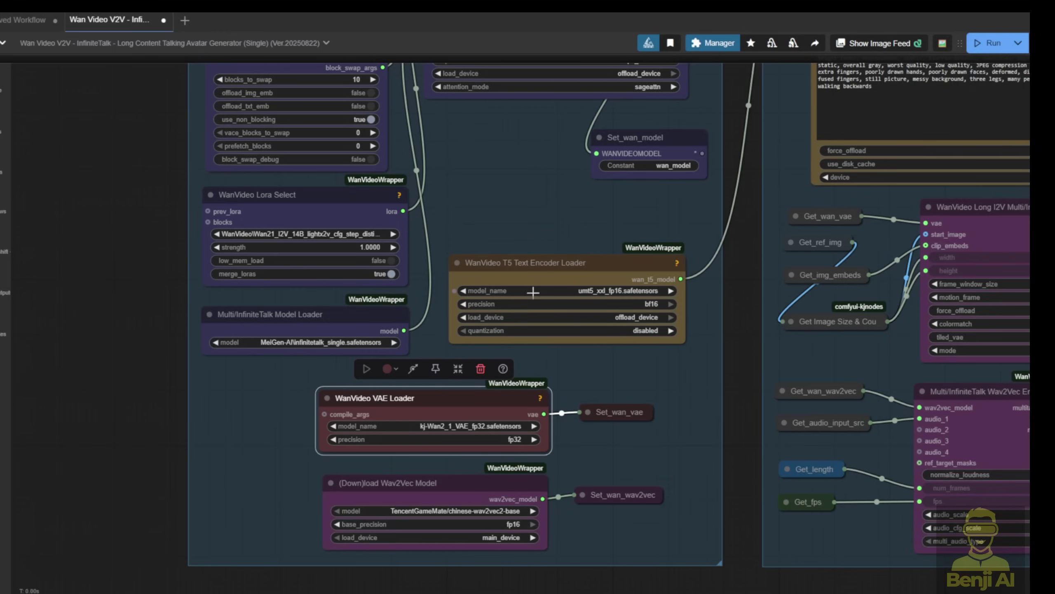
pyautogui.click(495, 503)
pyautogui.scroll(3, 461, 518)
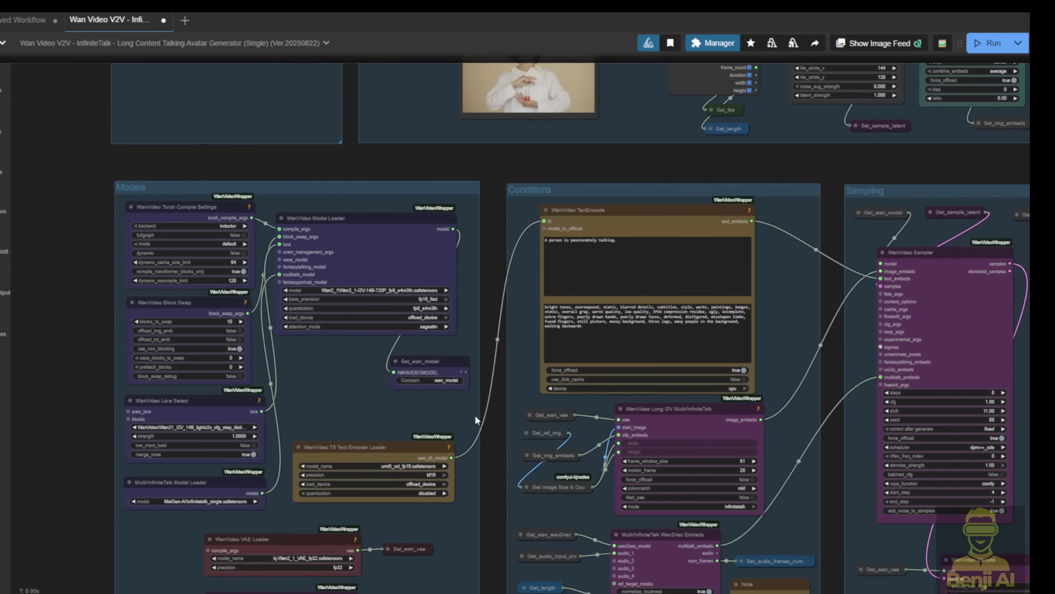
# Trace the loaded video through Resize Image v2 and WanVideo Encode to the sample latent used by the WanVideo Sampler
pyautogui.moveTo(661, 173); pyautogui.dragTo(453, 511)
pyautogui.scroll(3, 706, 306)
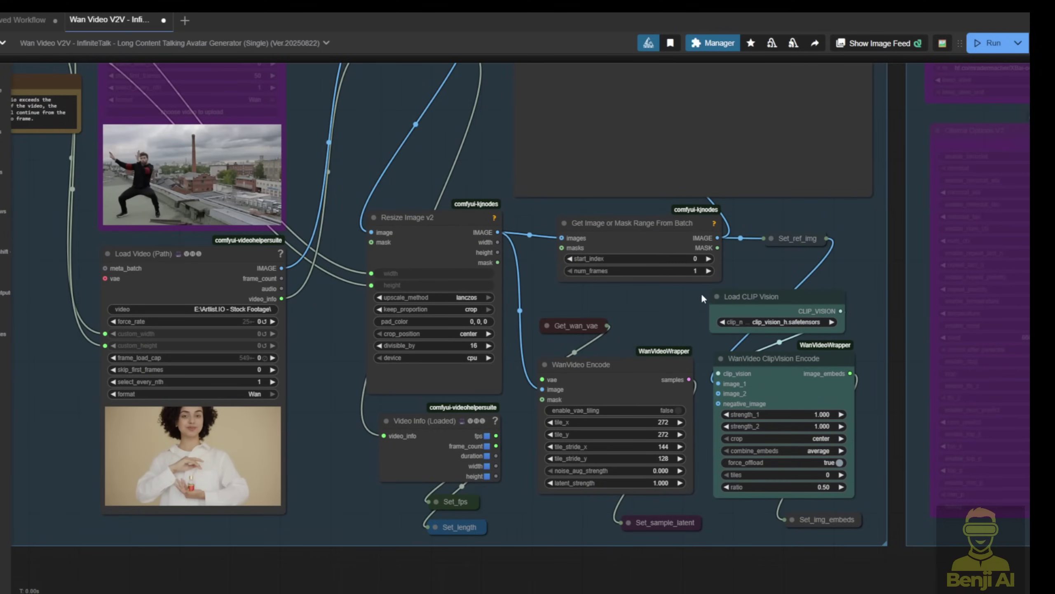
pyautogui.scroll(5, 686, 439)
pyautogui.moveTo(911, 115); pyautogui.dragTo(737, 348)
pyautogui.moveTo(638, 221); pyautogui.dragTo(696, 183)
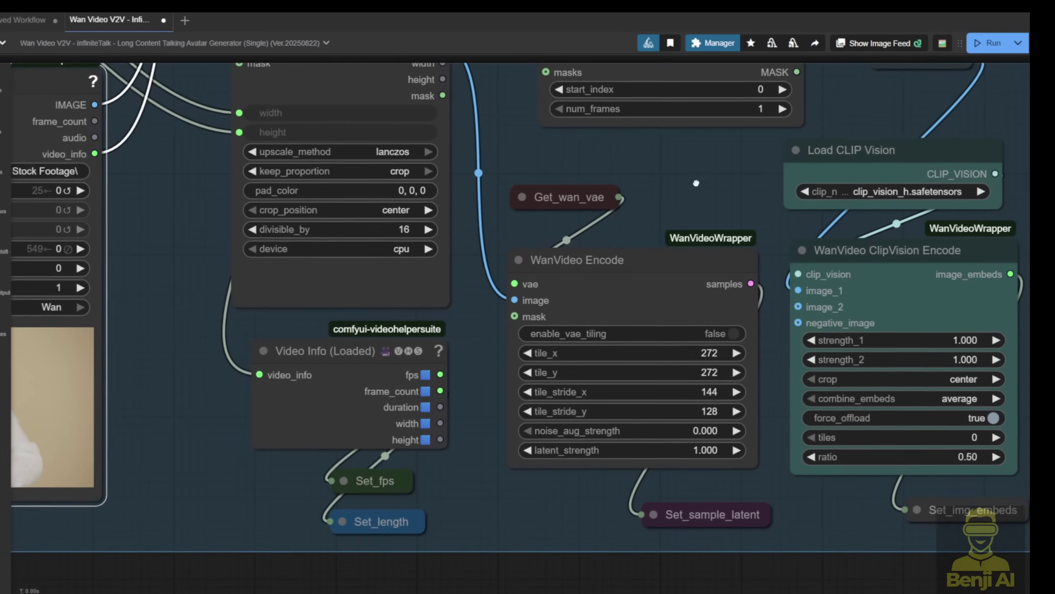
pyautogui.scroll(2, 567, 256)
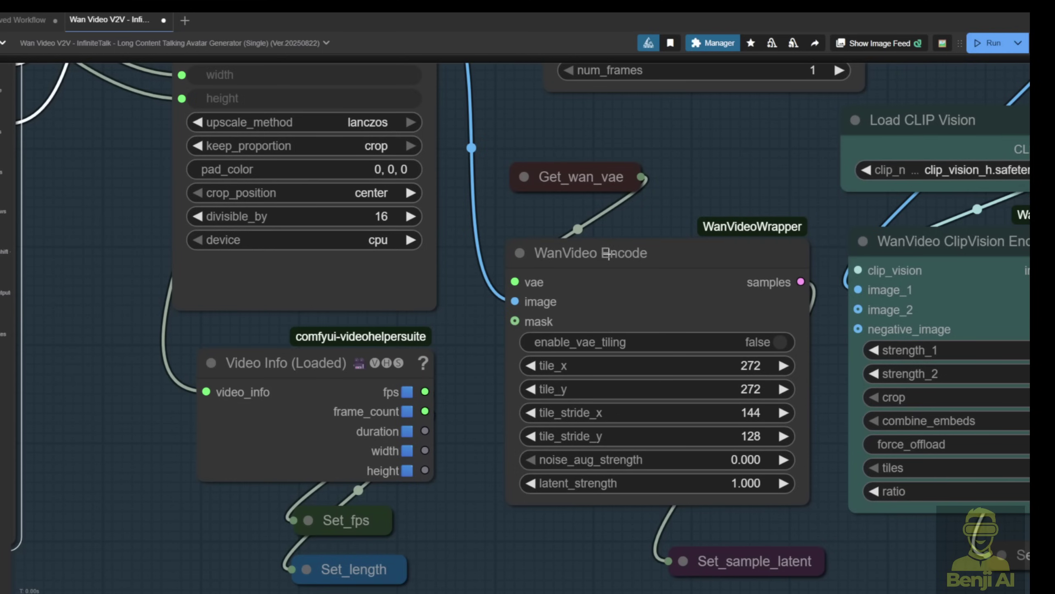
pyautogui.click(697, 298)
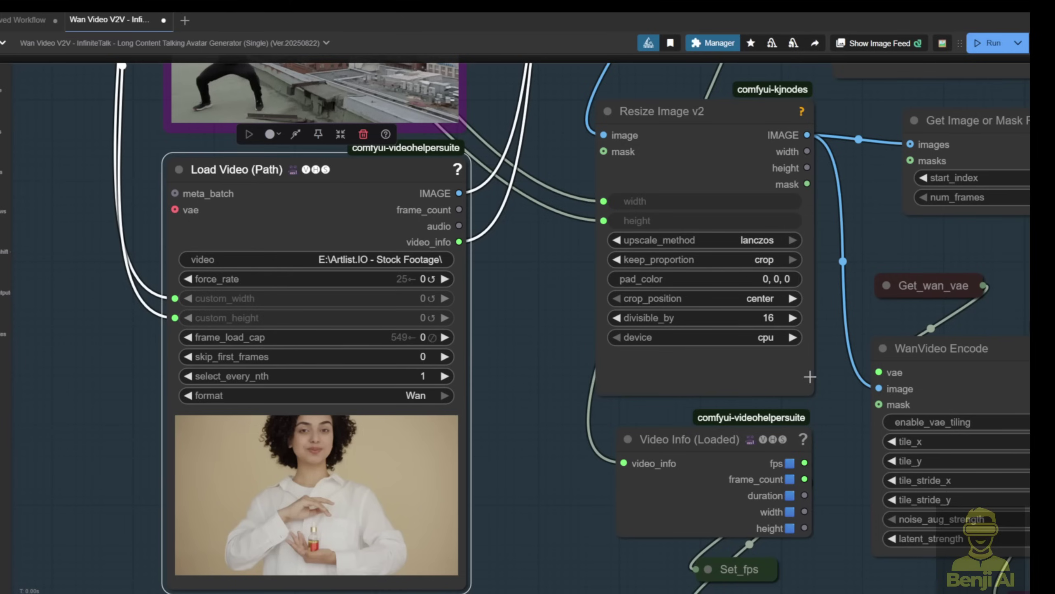
pyautogui.moveTo(841, 404); pyautogui.dragTo(511, 249)
pyautogui.click(640, 214)
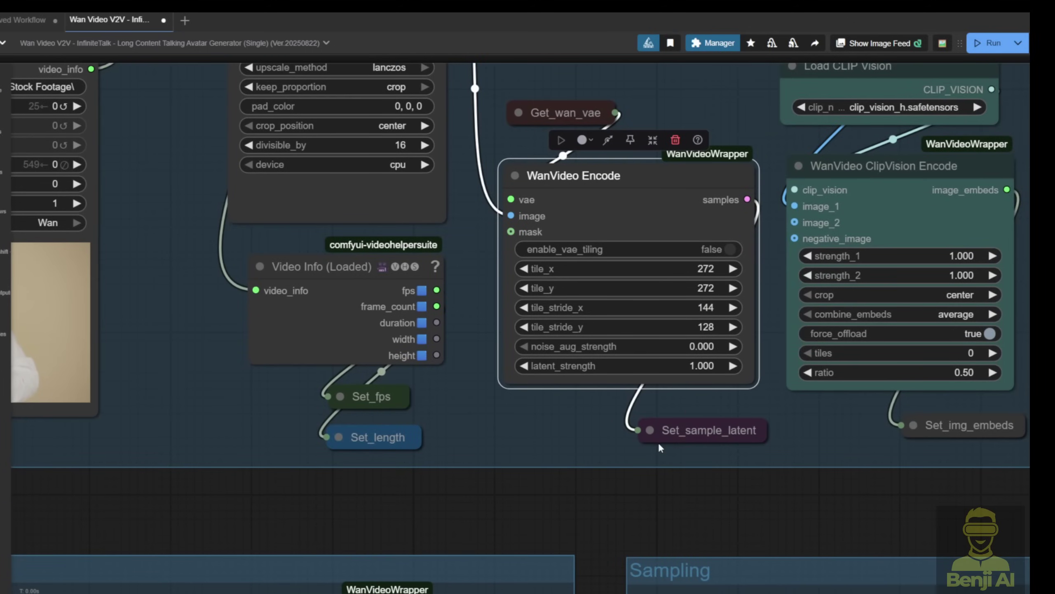
pyautogui.click(651, 433)
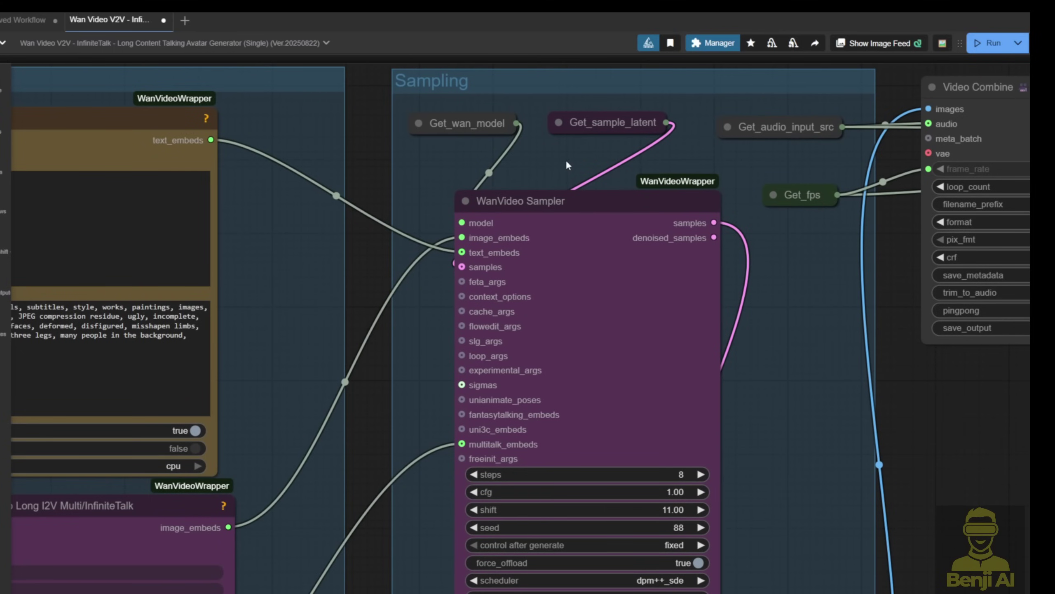
# Examine the WanVideo Long I2V Multi/InfiniteTalk and Wav2Vec Embeds nodes in the Conditions group
pyautogui.moveTo(587, 110); pyautogui.dragTo(321, 261)
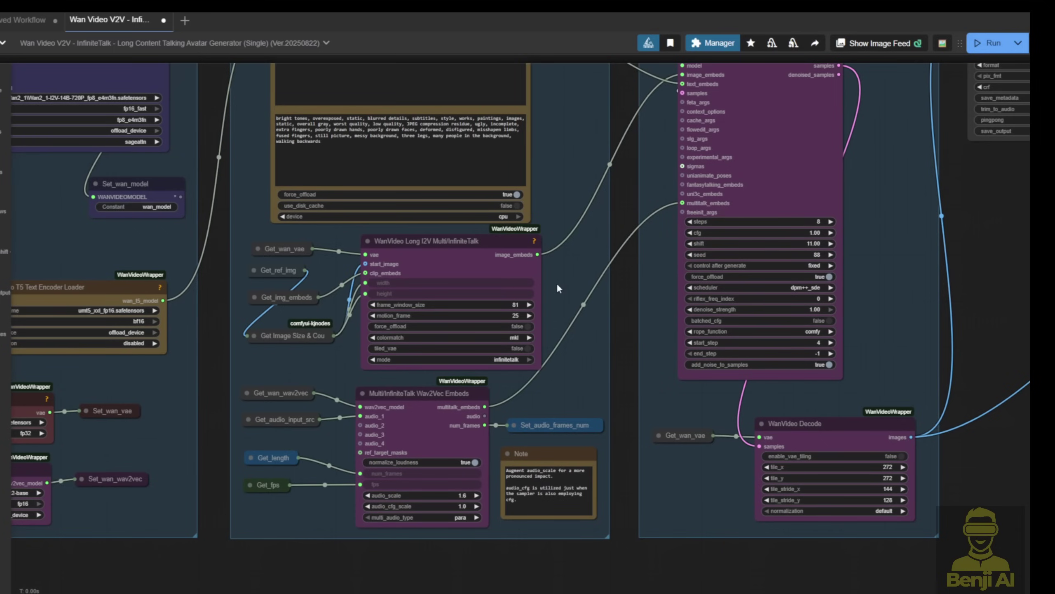
pyautogui.scroll(3, 563, 351)
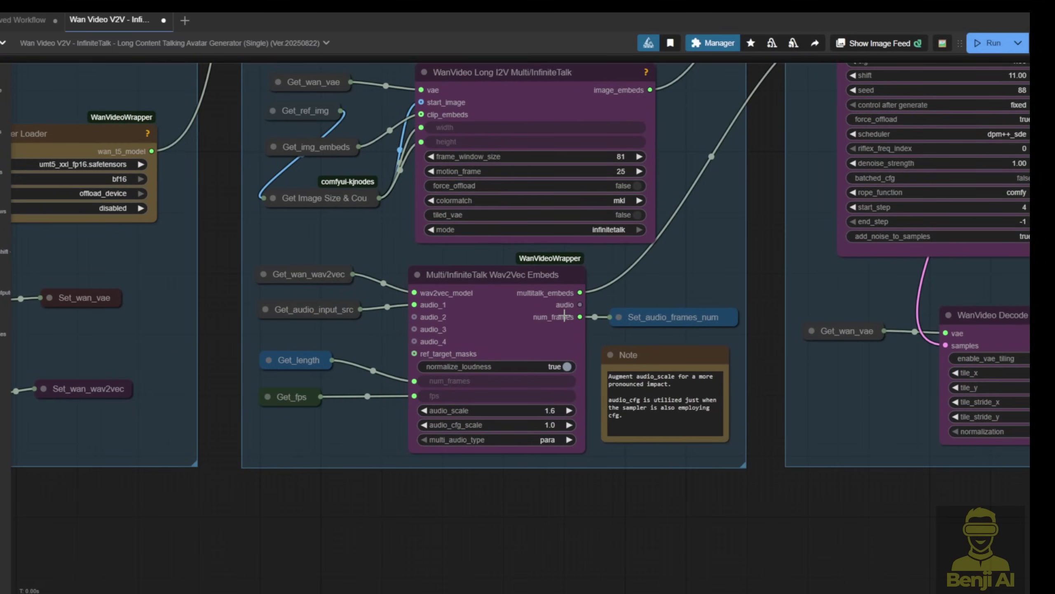
pyautogui.scroll(5, 517, 439)
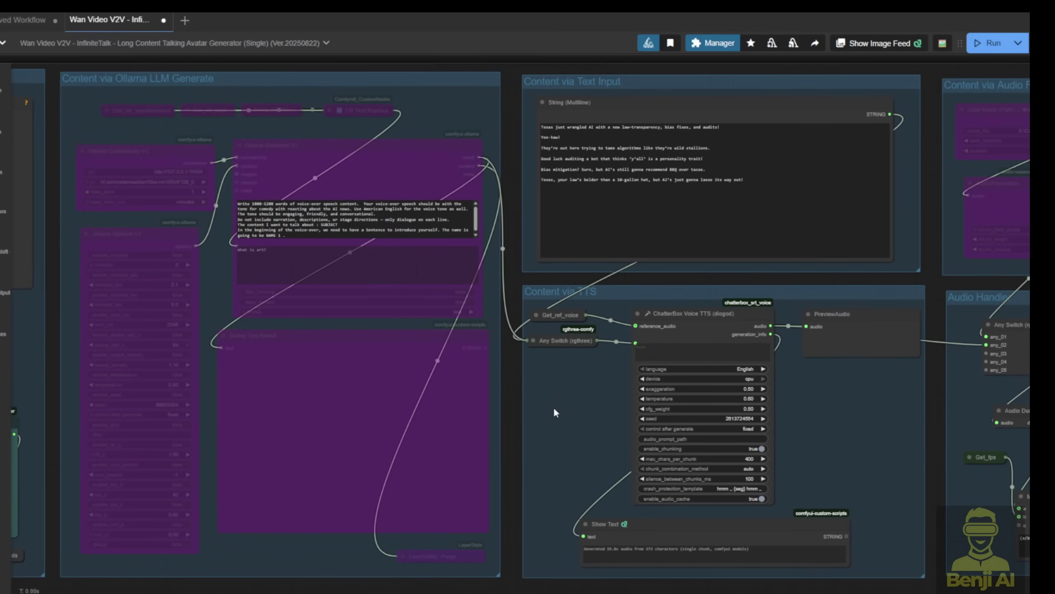
# Enable Content via Ollama LLM Generate in the Fast Groups Bypasser and jump to the Content via Text Input group
pyautogui.scroll(-1, 554, 408)
pyautogui.moveTo(555, 407); pyautogui.dragTo(511, 453)
pyautogui.click(670, 43)
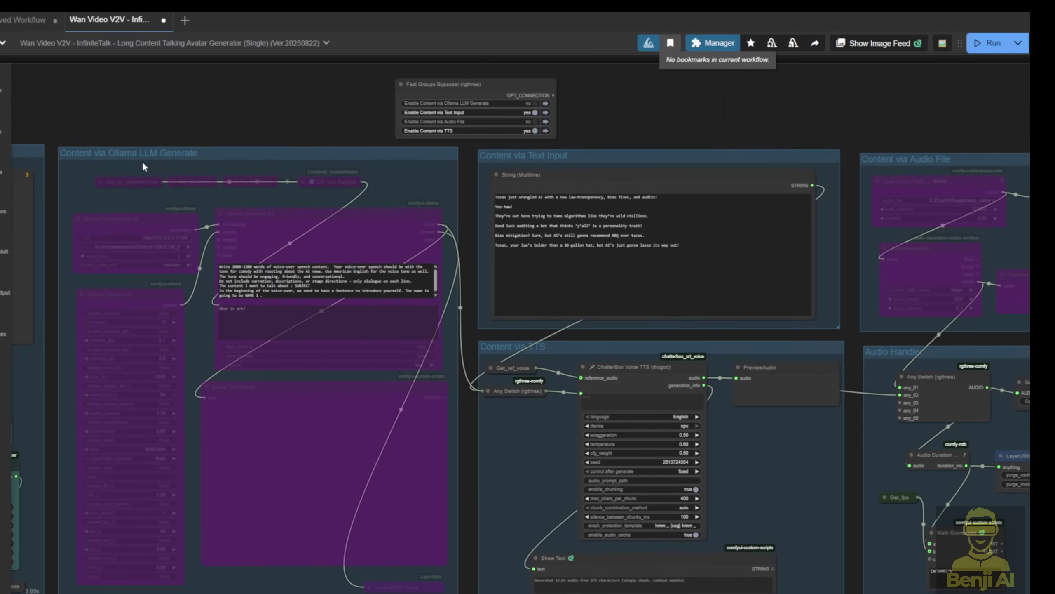
pyautogui.scroll(6, 93, 137)
pyautogui.click(264, 164)
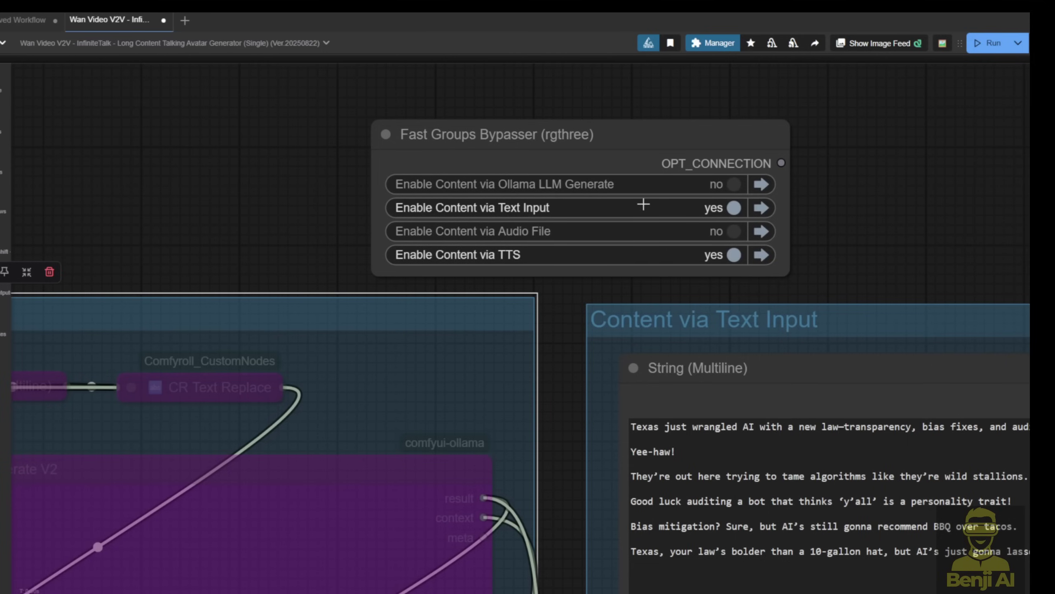
pyautogui.click(761, 208)
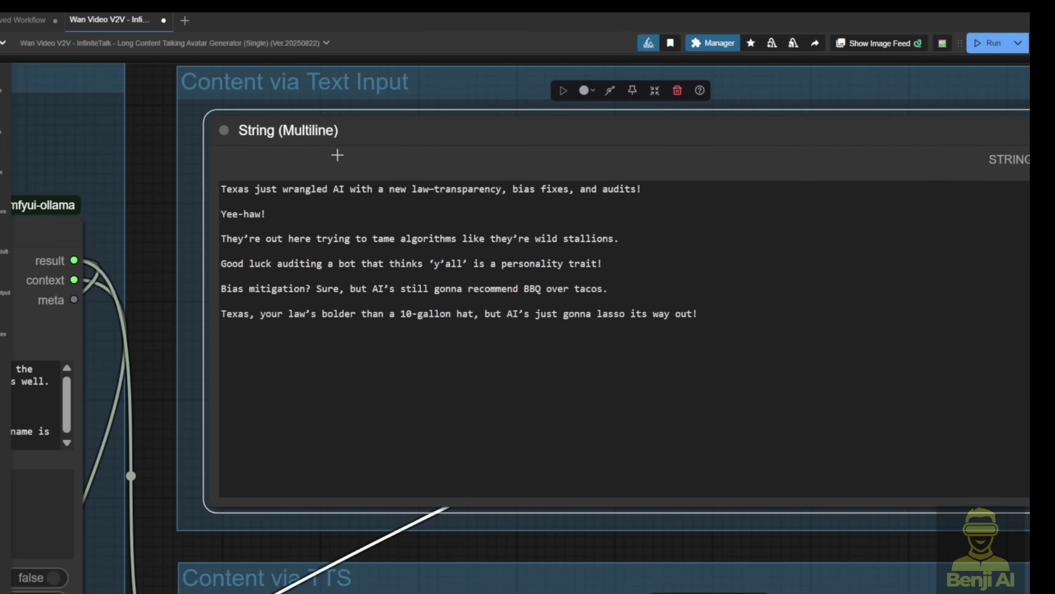
# Examine the script in the Content via Text Input group and the ChatterBox Voice TTS node in the Content via TTS group
pyautogui.scroll(-5, 380, 233)
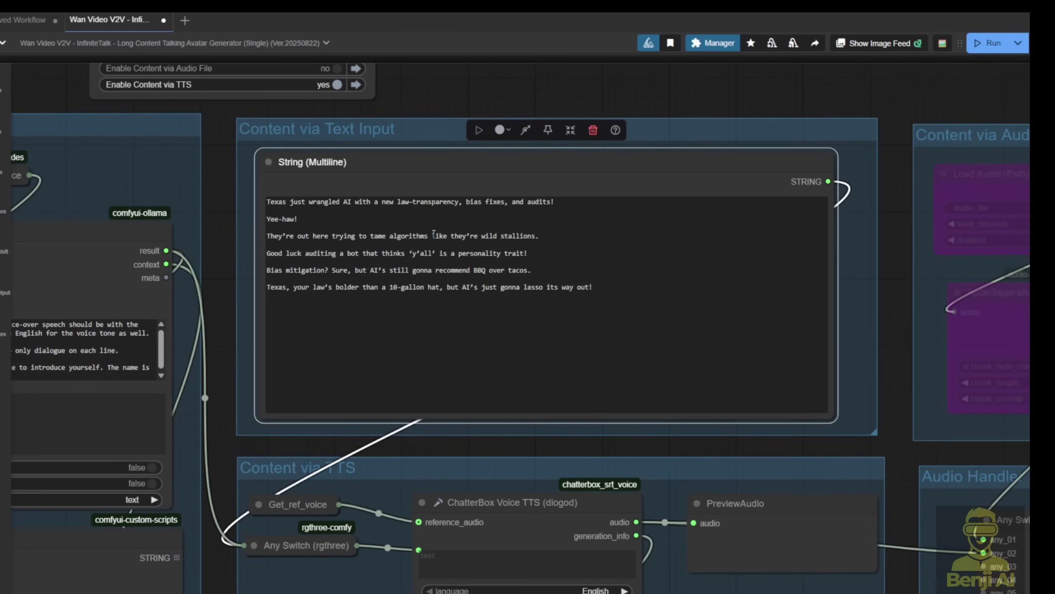
pyautogui.scroll(-5, 433, 234)
pyautogui.scroll(2, 502, 226)
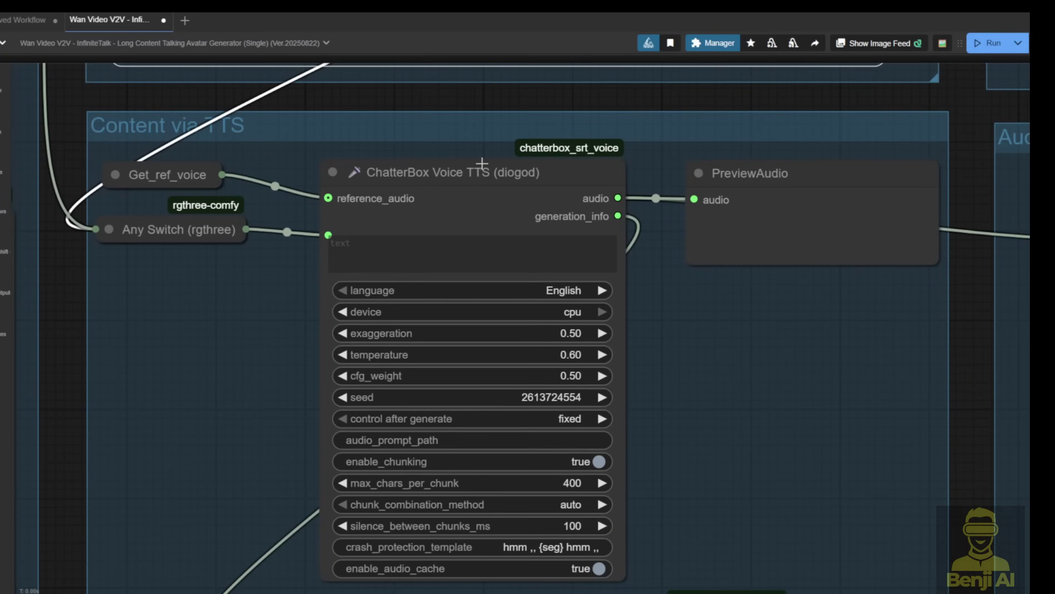
pyautogui.click(471, 170)
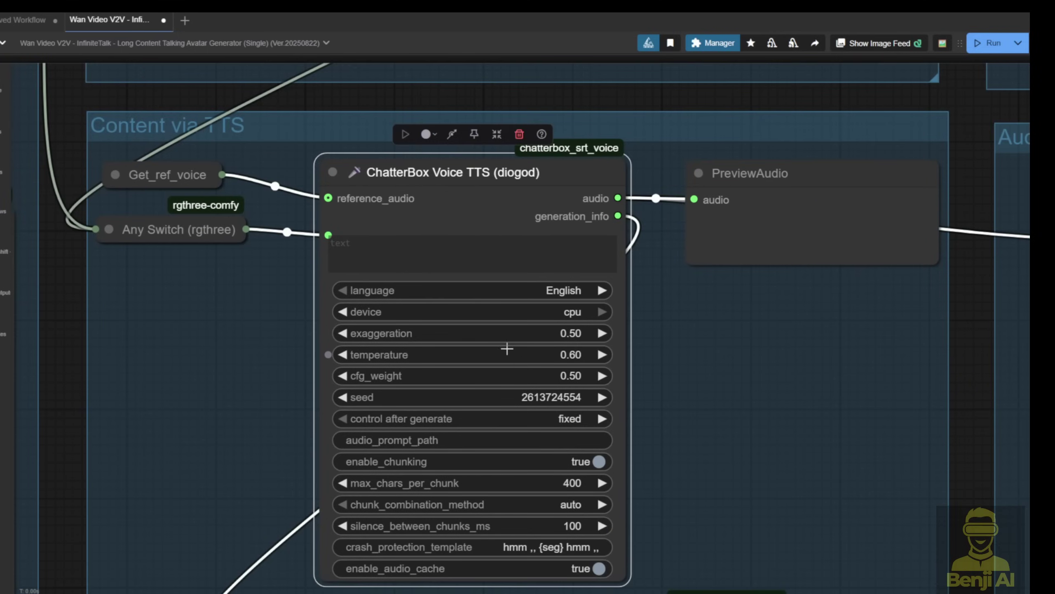
# Set all nodes of the Content via Audio File group to Always
pyautogui.hscroll(10, 540, 328)
pyautogui.scroll(7, 540, 329)
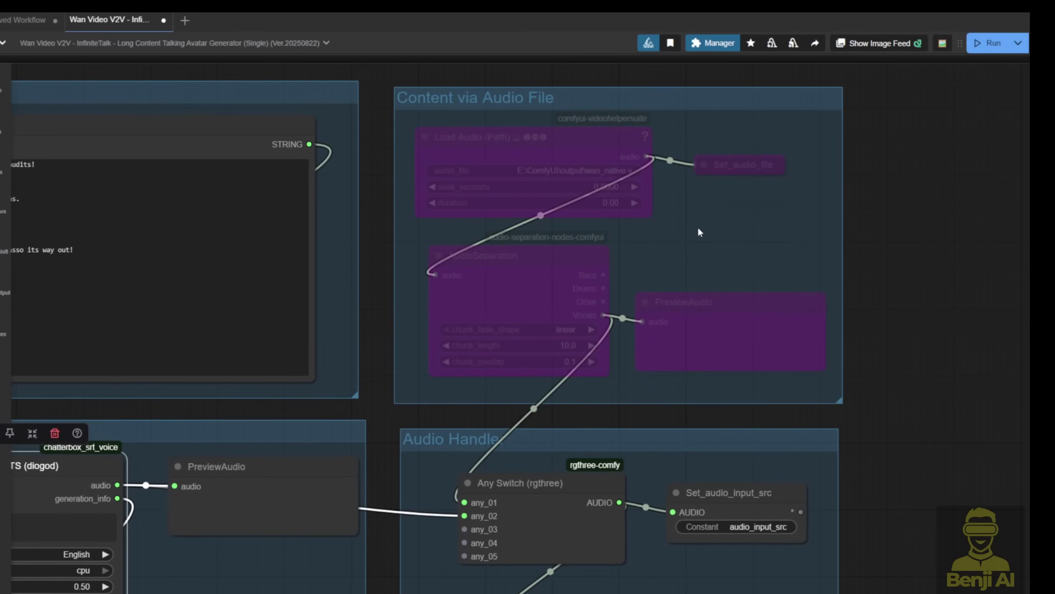
pyautogui.click(699, 229)
pyautogui.rightClick(699, 229)
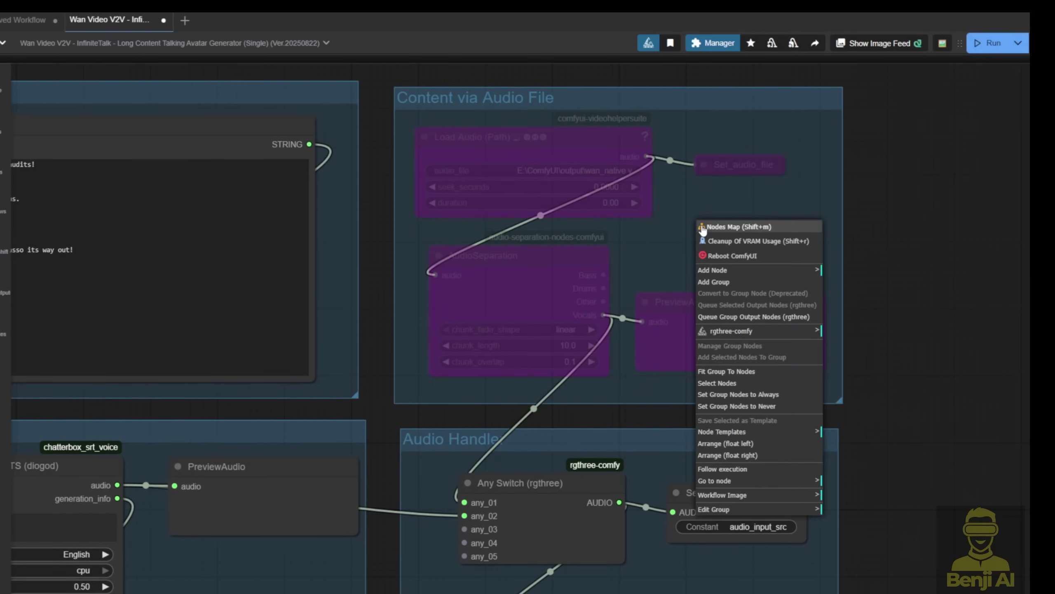
pyautogui.click(776, 398)
pyautogui.hscroll(-10, 650, 305)
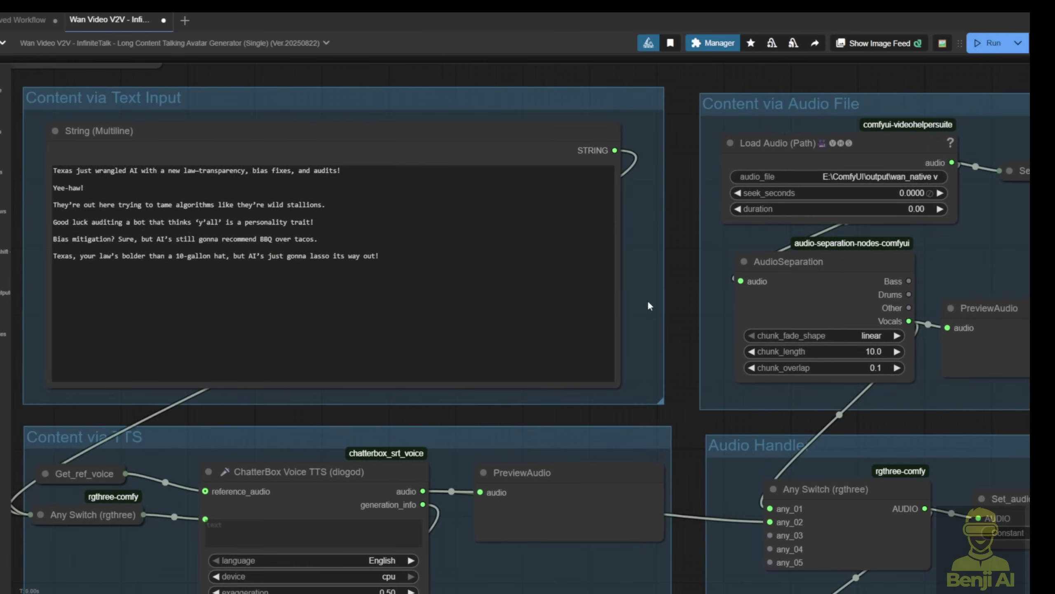
# Turn off Content via Ollama LLM Generate, Content via Text Input and Content via TTS in the Fast Groups Bypasser
pyautogui.scroll(-3, 648, 300)
pyautogui.scroll(8, 252, 188)
pyautogui.click(320, 147)
pyautogui.click(320, 128)
pyautogui.click(322, 117)
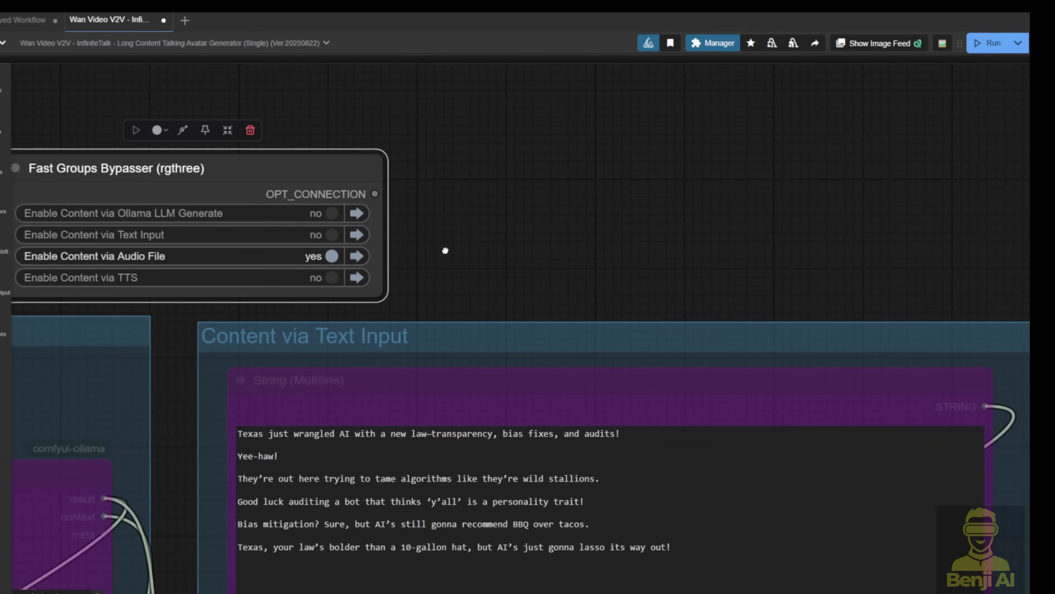
# Jump to the Content via Audio File group and examine its Load Audio, AudioSeparation and PreviewAudio nodes
pyautogui.moveTo(447, 248); pyautogui.dragTo(474, 254)
pyautogui.click(387, 258)
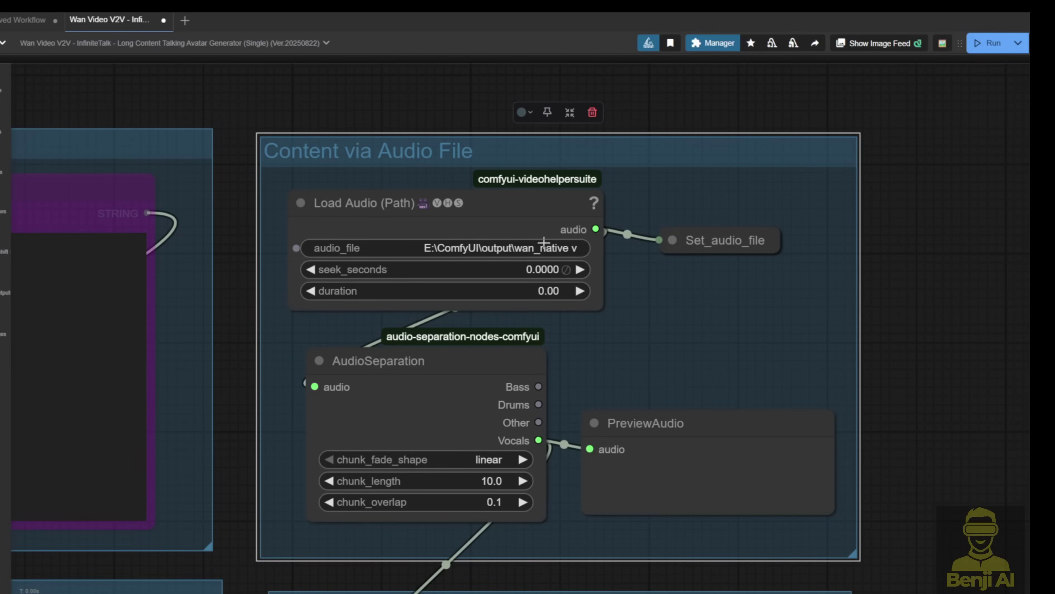
pyautogui.scroll(-5, 401, 285)
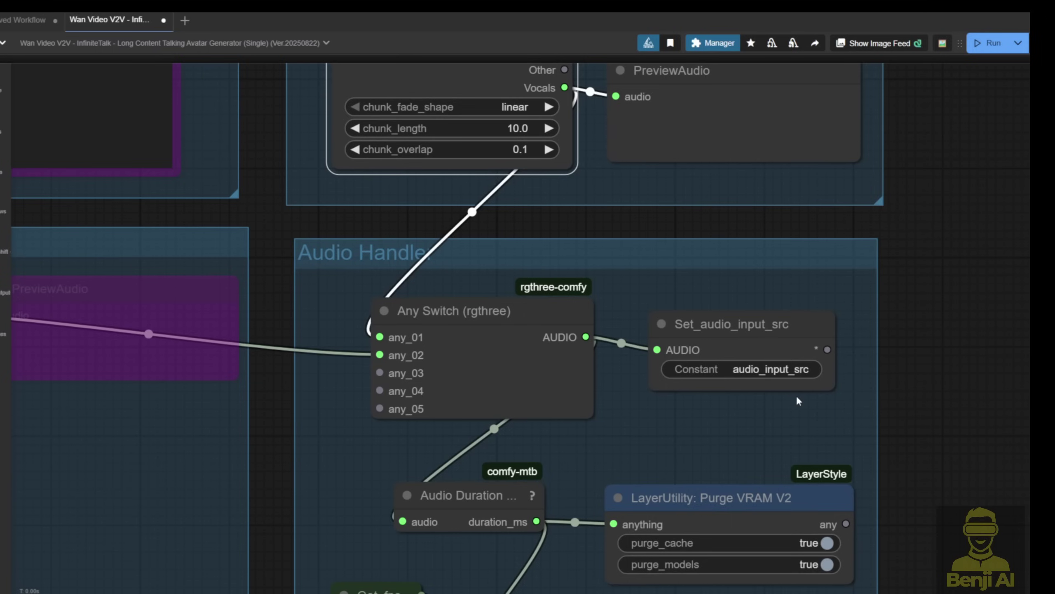
# Inspect the Audio Handle group's nodes, shift the Math Expression node slightly and select the Set_audio_input_src node
pyautogui.scroll(-2, 795, 403)
pyautogui.moveTo(794, 403); pyautogui.dragTo(768, 217)
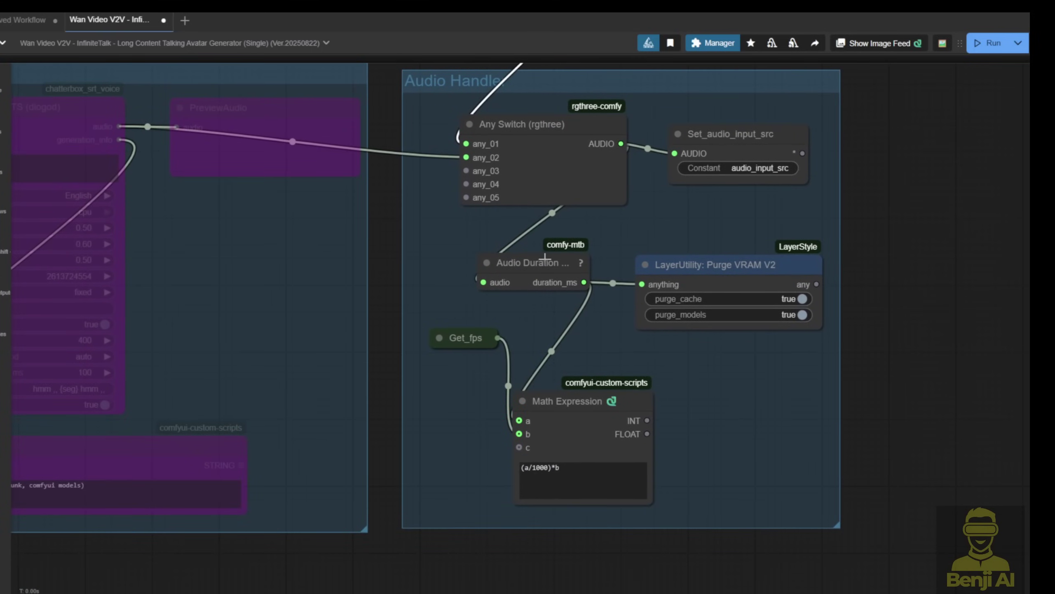
pyautogui.moveTo(580, 400); pyautogui.dragTo(599, 384)
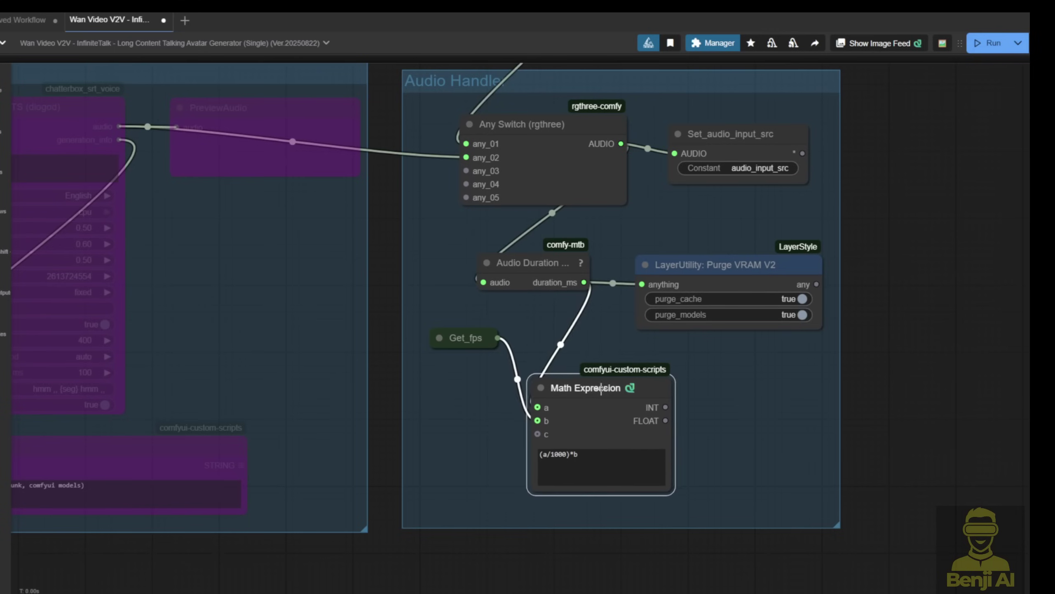
pyautogui.scroll(3, 748, 210)
pyautogui.click(740, 197)
pyautogui.scroll(3, 735, 208)
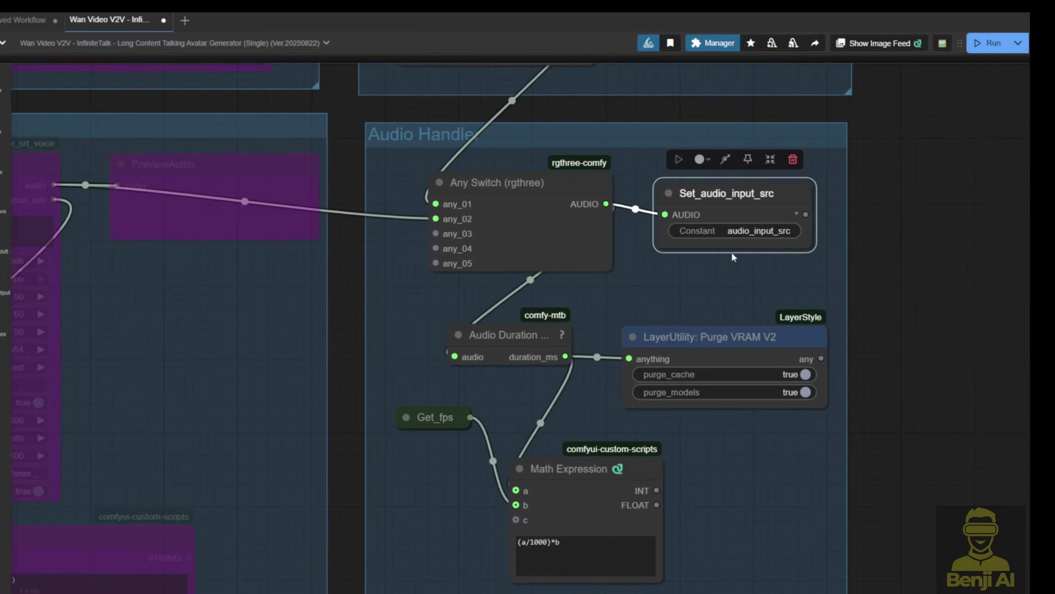
# Review how the Models, Conditions and Sampling groups connect, including the Get_audio_input_src input of the Wav2Vec Embeds node
pyautogui.scroll(-5, 731, 250)
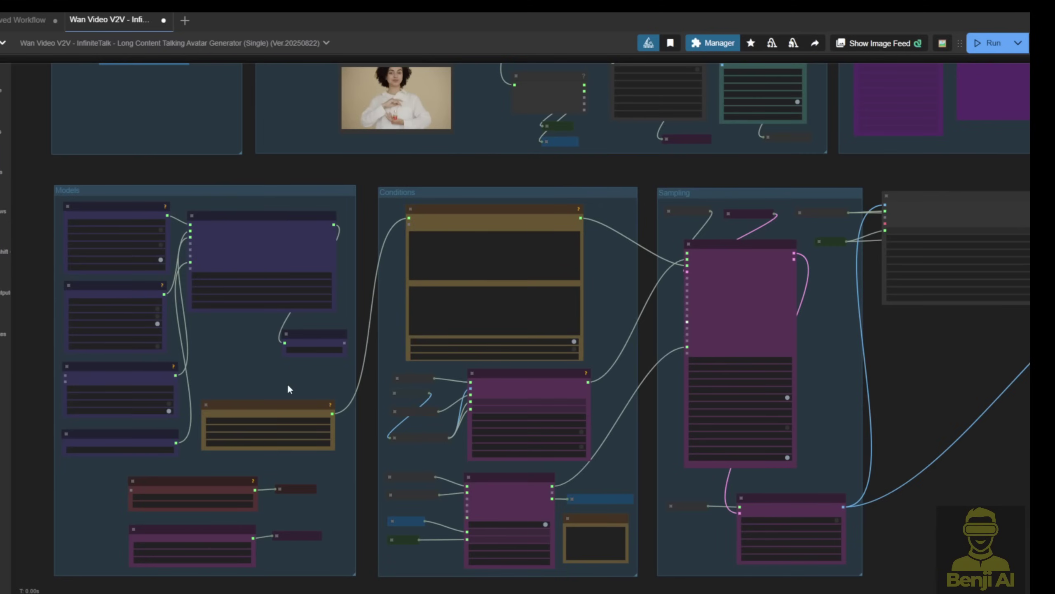
pyautogui.scroll(3, 289, 383)
pyautogui.scroll(-2, 291, 376)
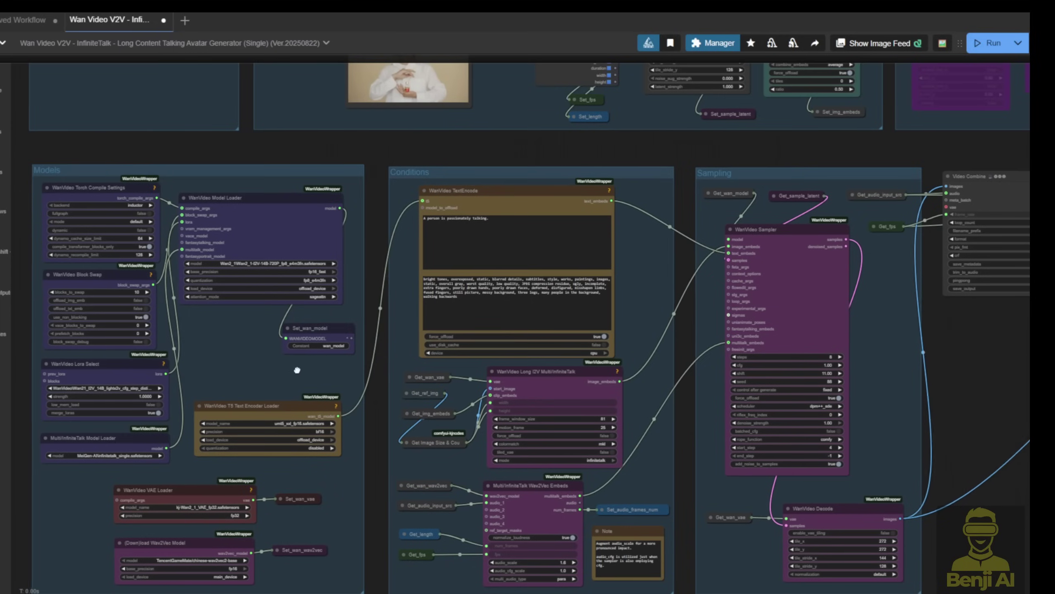
pyautogui.moveTo(293, 369); pyautogui.dragTo(346, 315)
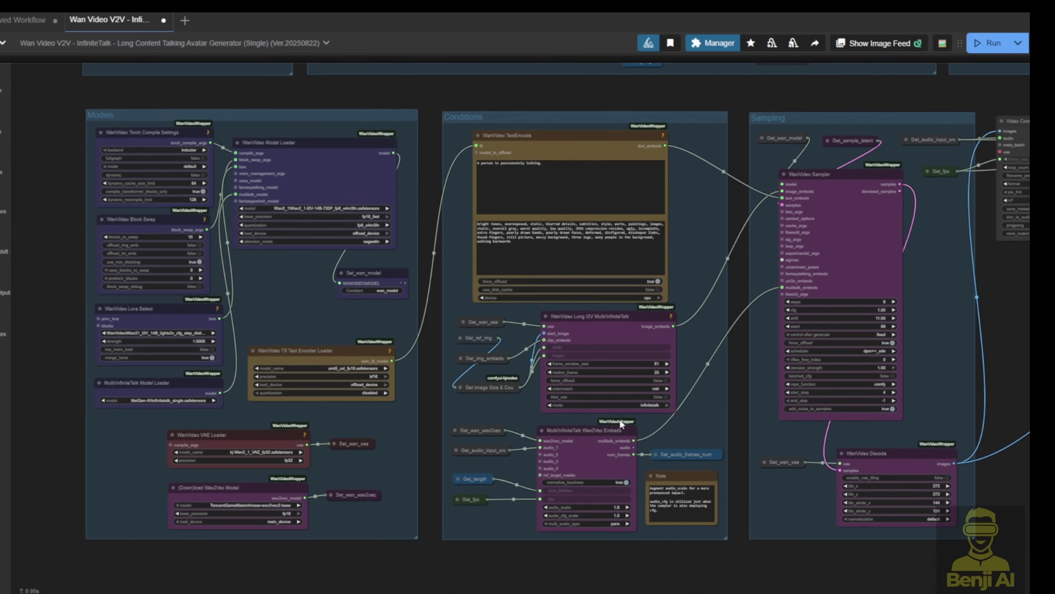
pyautogui.moveTo(610, 404)
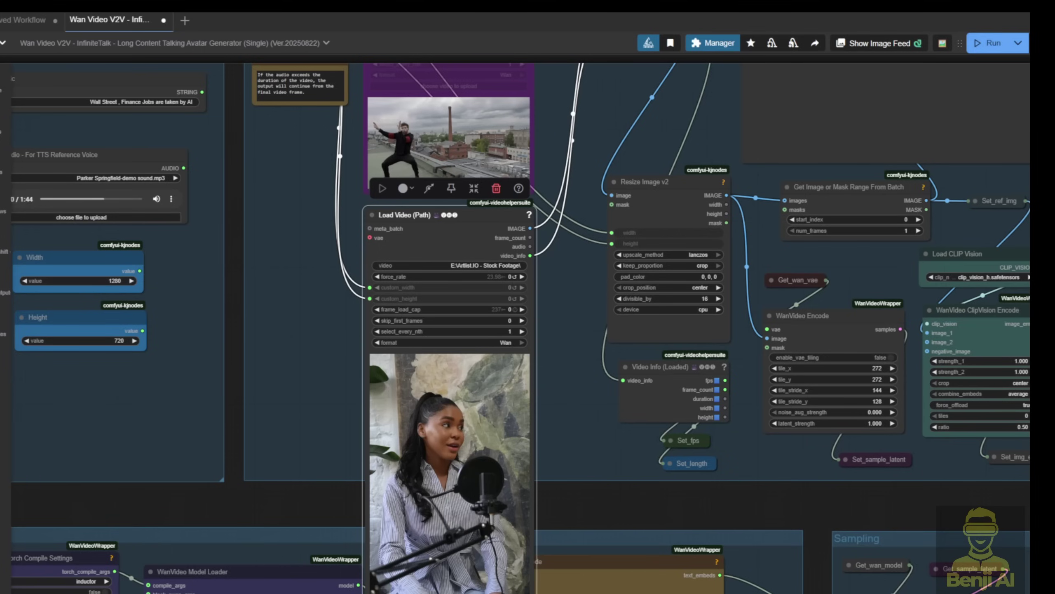
# Examine the Load Video (Path) node and its connections to the resize and video info nodes in the Load Video group
pyautogui.scroll(-3, 585, 375)
pyautogui.scroll(3, 576, 336)
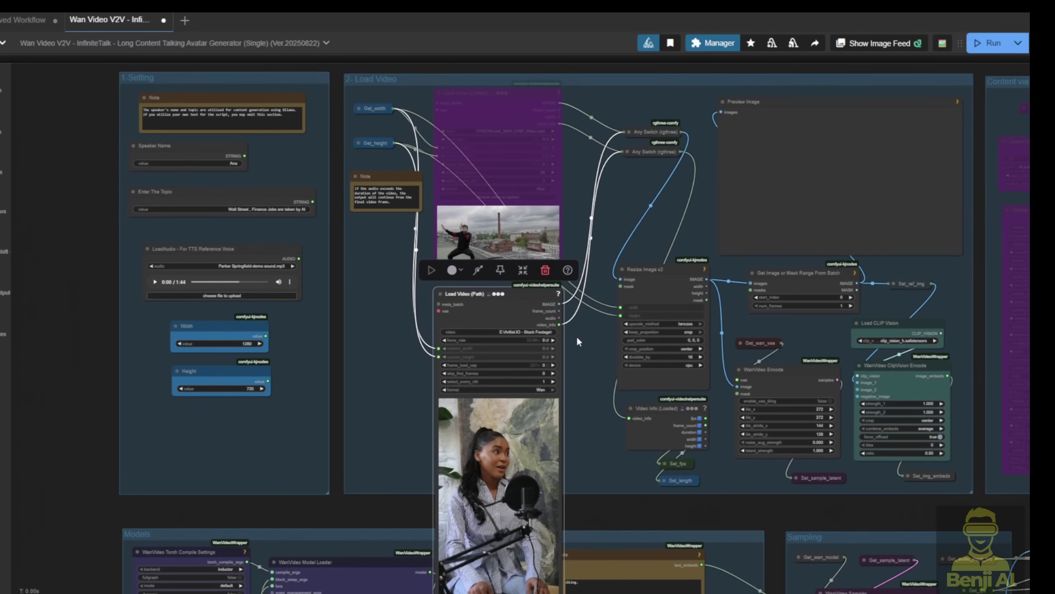
pyautogui.moveTo(567, 379); pyautogui.dragTo(606, 299)
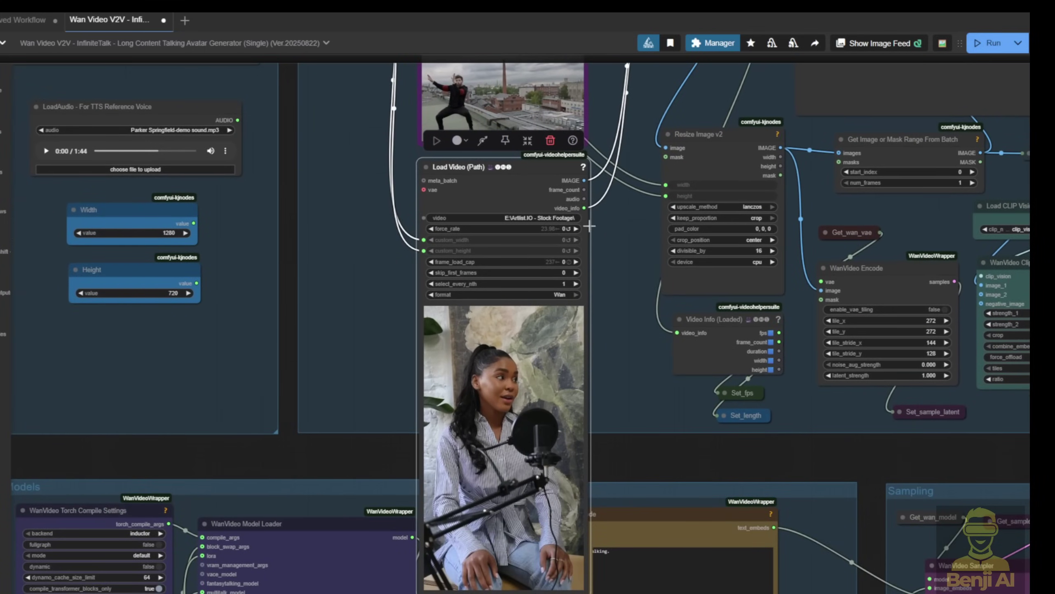
pyautogui.moveTo(627, 232); pyautogui.dragTo(664, 363)
# Enable Content via Text Input and Content via TTS and disable Content via Audio File in the Fast Groups Bypasser
pyautogui.moveTo(528, 293); pyautogui.dragTo(527, 115)
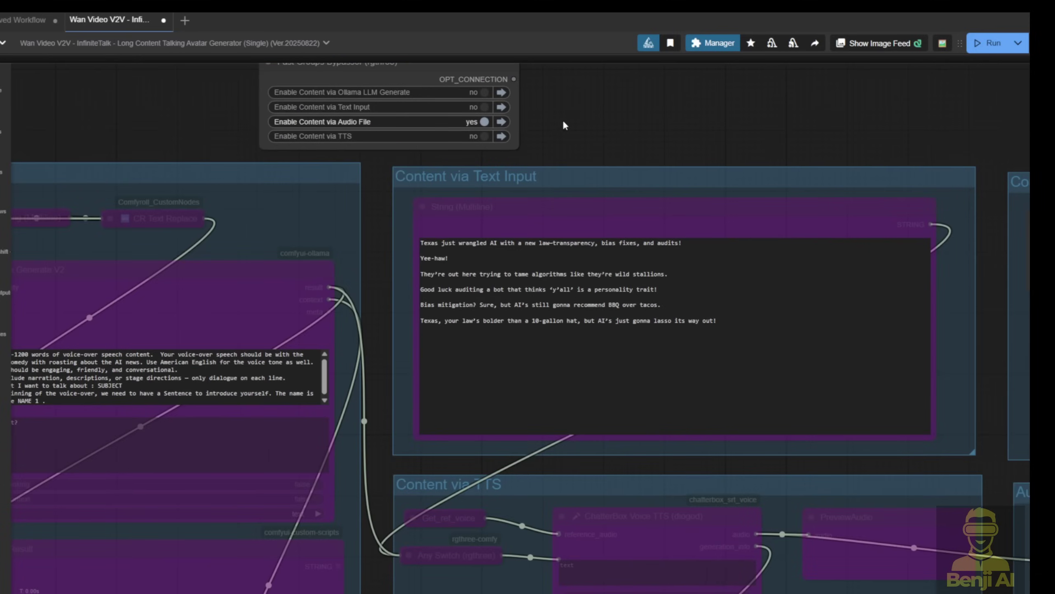
pyautogui.moveTo(562, 120); pyautogui.dragTo(646, 238)
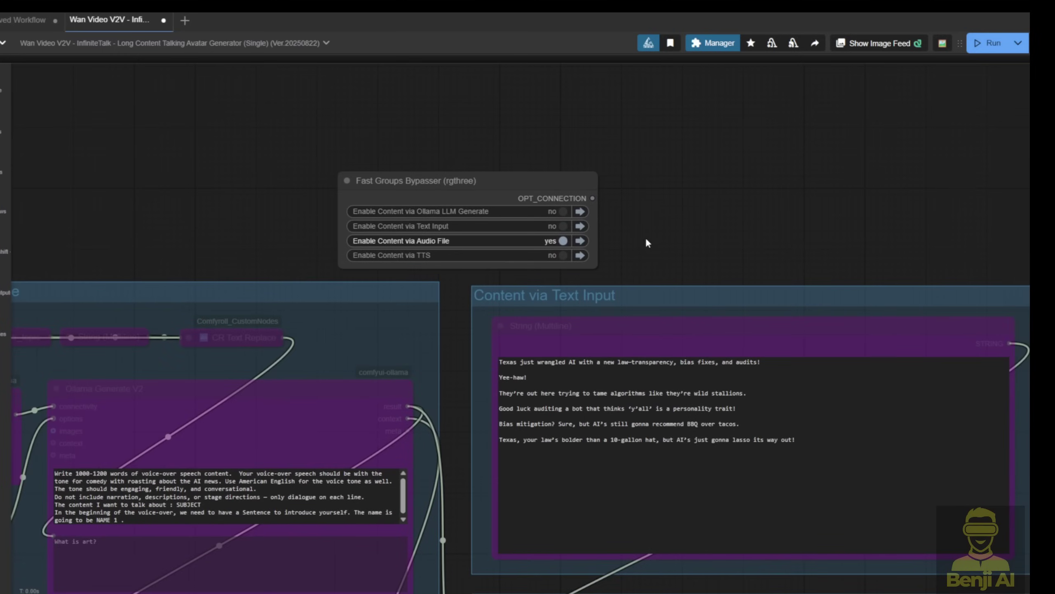
pyautogui.scroll(3, 623, 235)
pyautogui.click(542, 215)
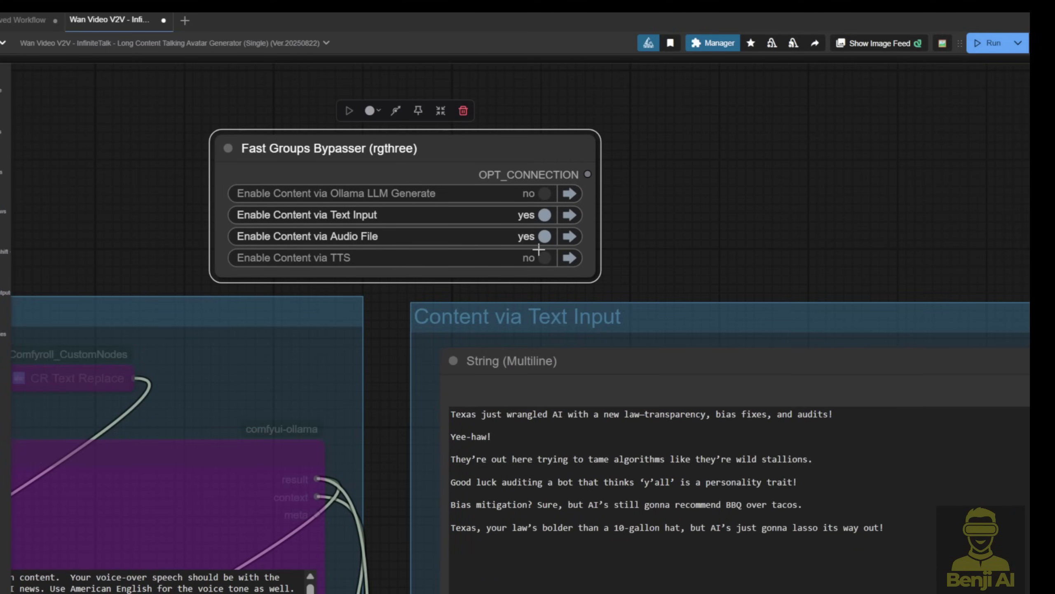
pyautogui.click(544, 236)
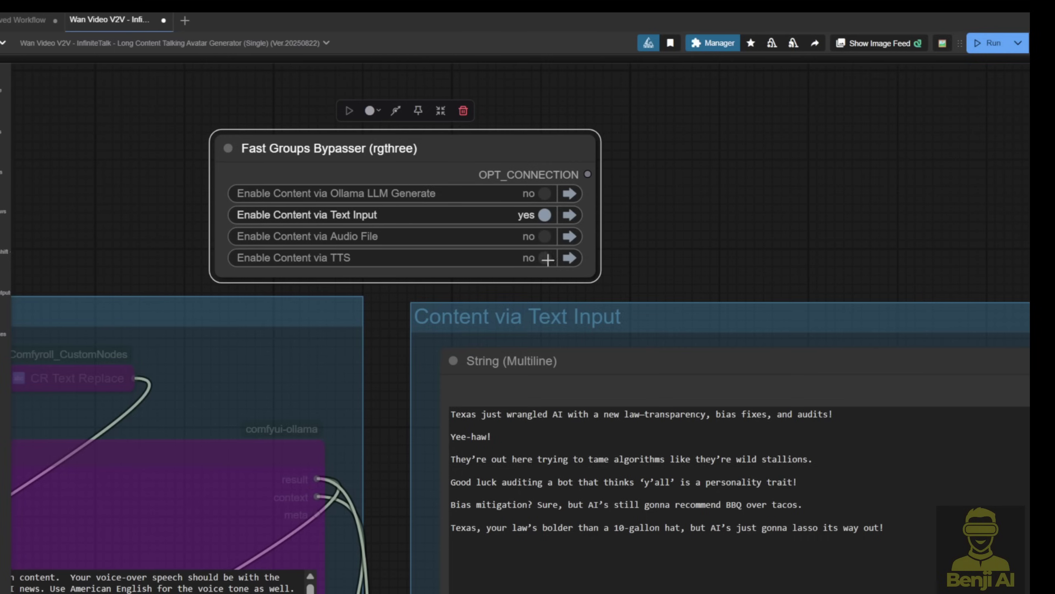
pyautogui.click(544, 257)
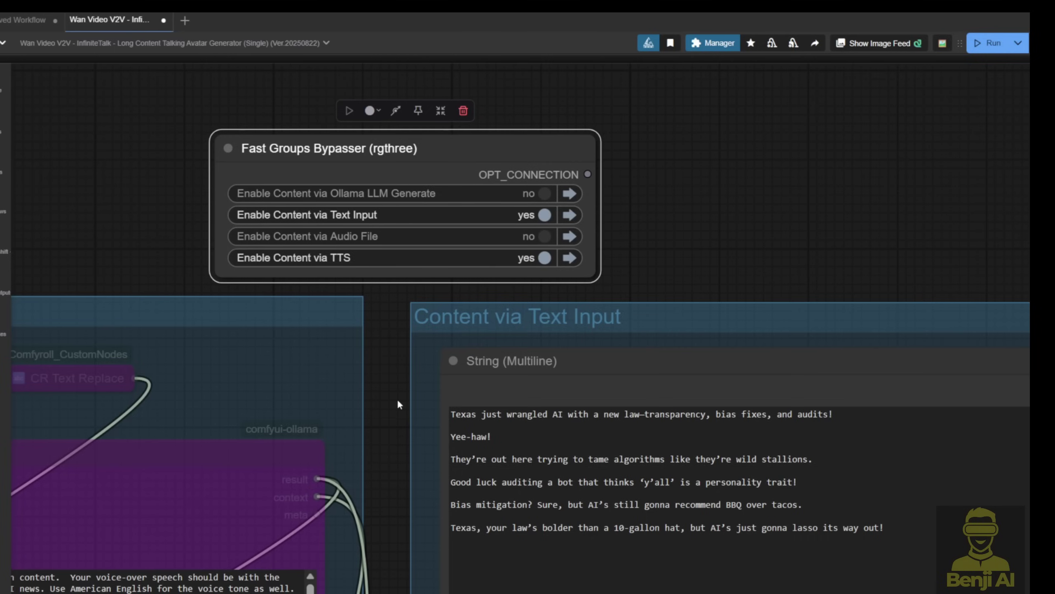
# Trace the text input through ChatterBox Voice TTS and the Audio Handle switch to the Set_audio_input_src node
pyautogui.scroll(-5, 398, 401)
pyautogui.scroll(-3, 478, 382)
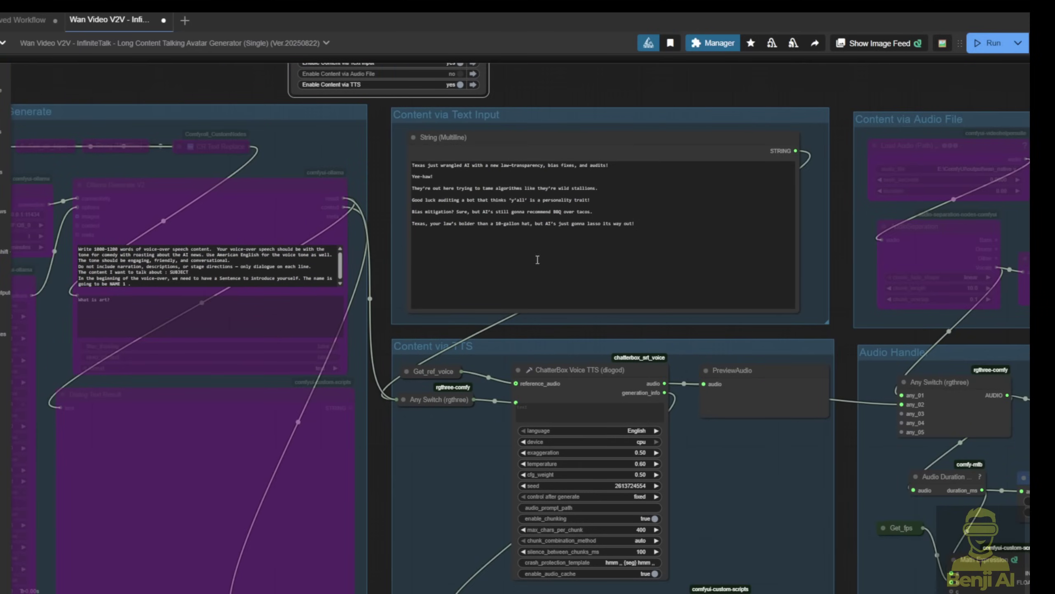
pyautogui.click(453, 137)
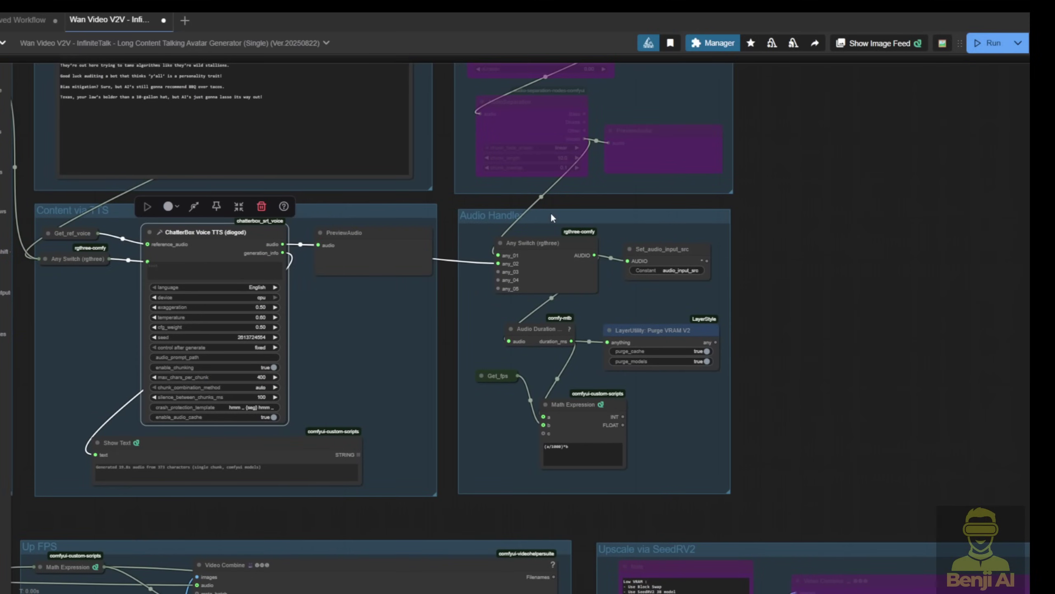
pyautogui.click(551, 215)
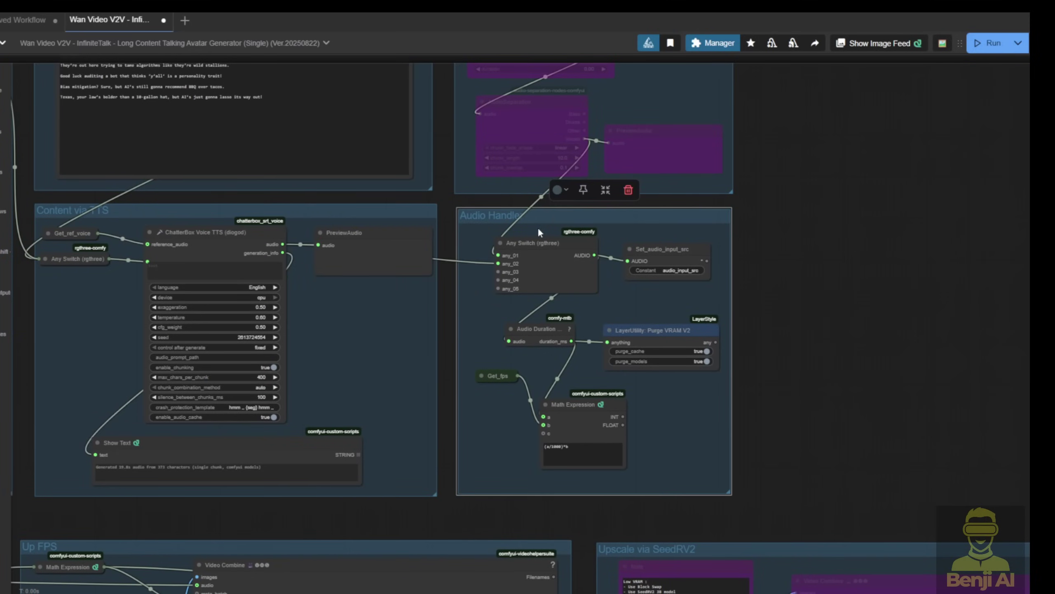
pyautogui.scroll(4, 615, 252)
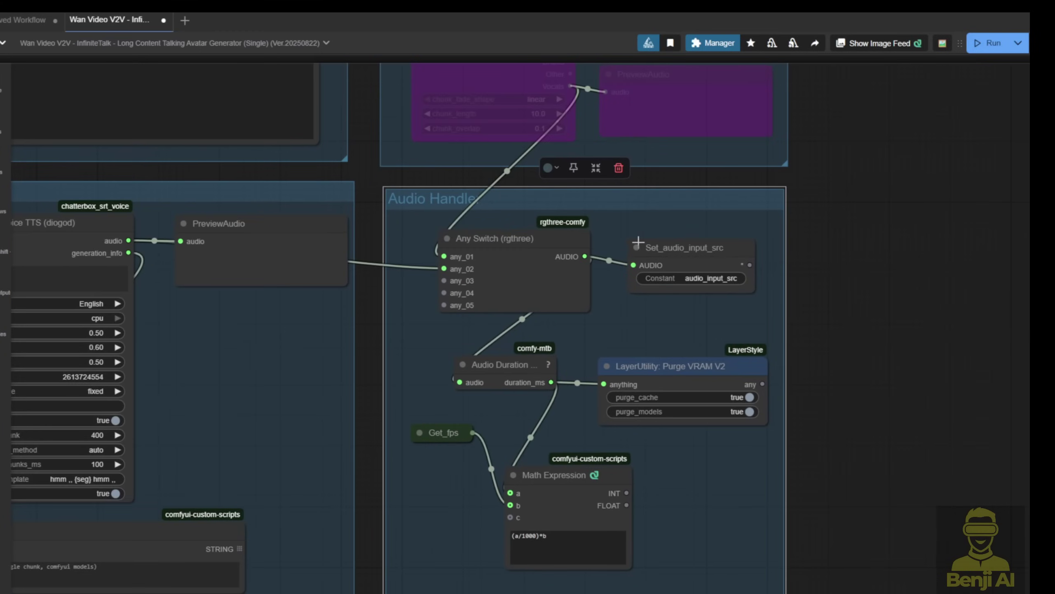
pyautogui.click(702, 252)
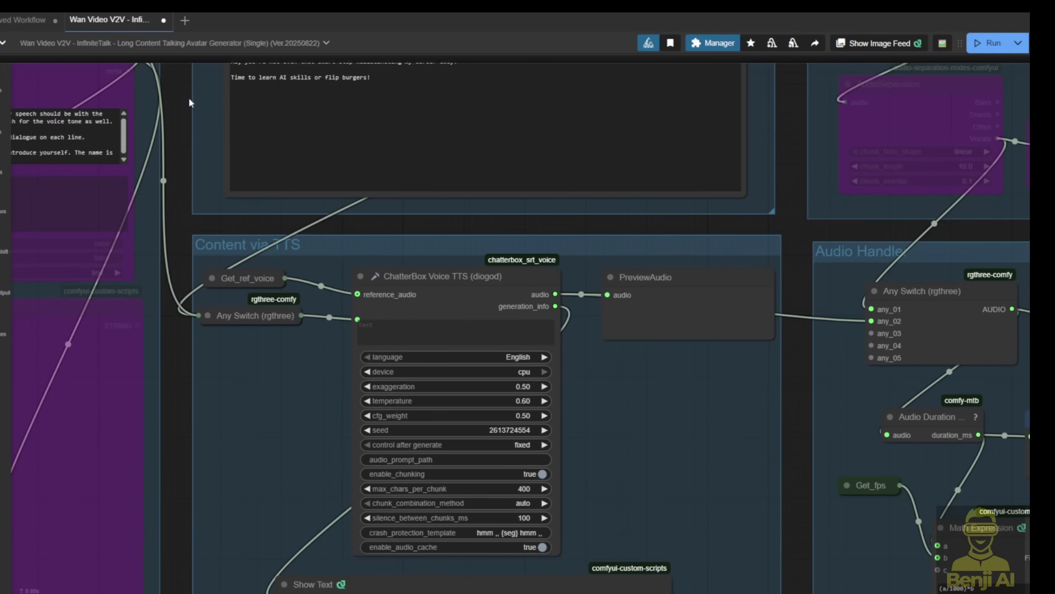
# Set the LoadAudio node for the TTS reference voice to Cassidy_voice-1.mp3
pyautogui.moveTo(330, 133); pyautogui.dragTo(408, 319)
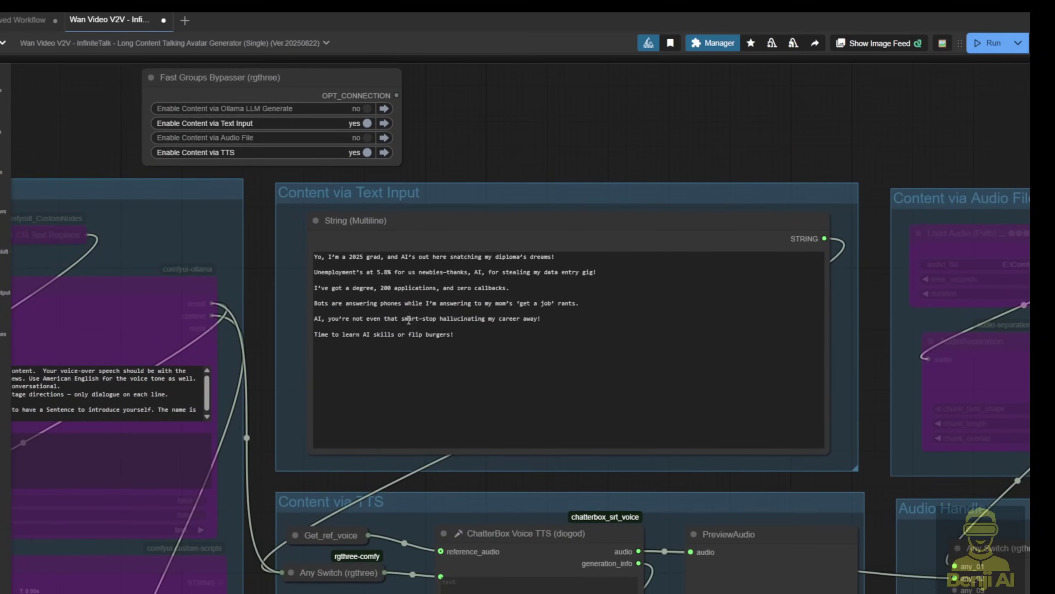
pyautogui.scroll(4, 408, 319)
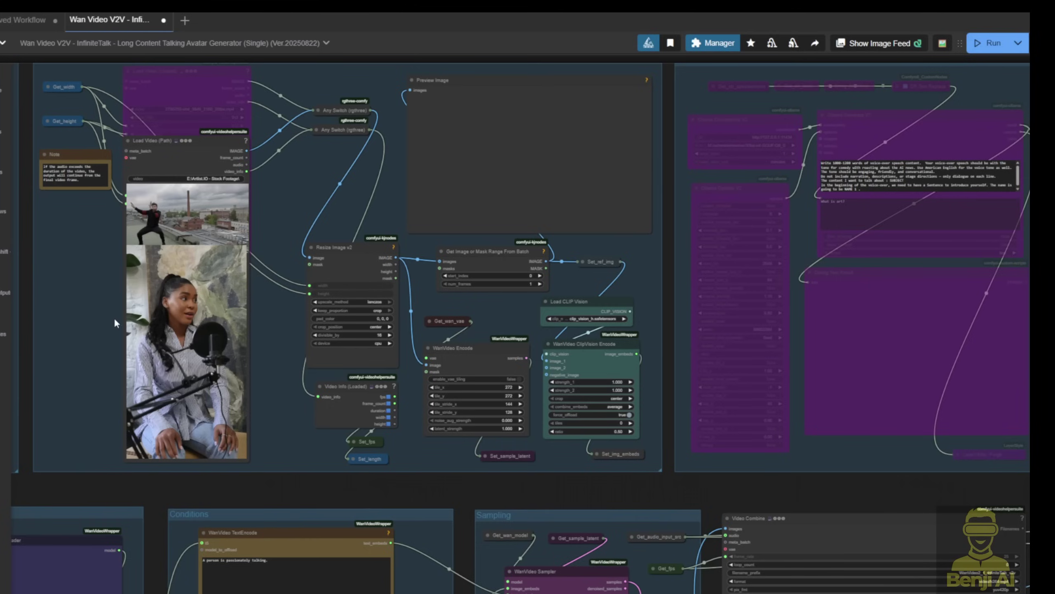
pyautogui.scroll(3, 358, 289)
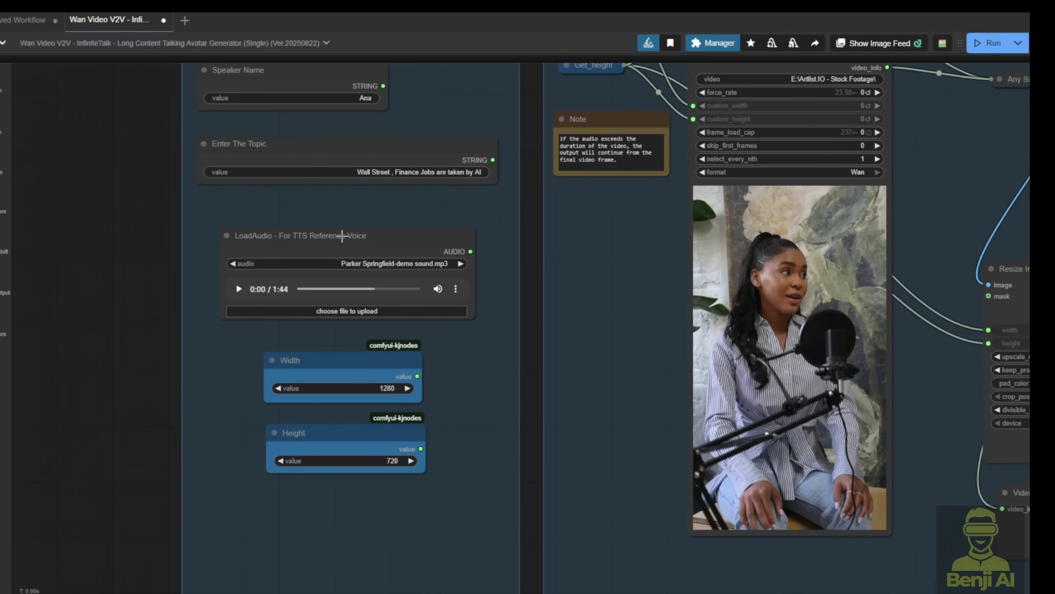
pyautogui.click(422, 256)
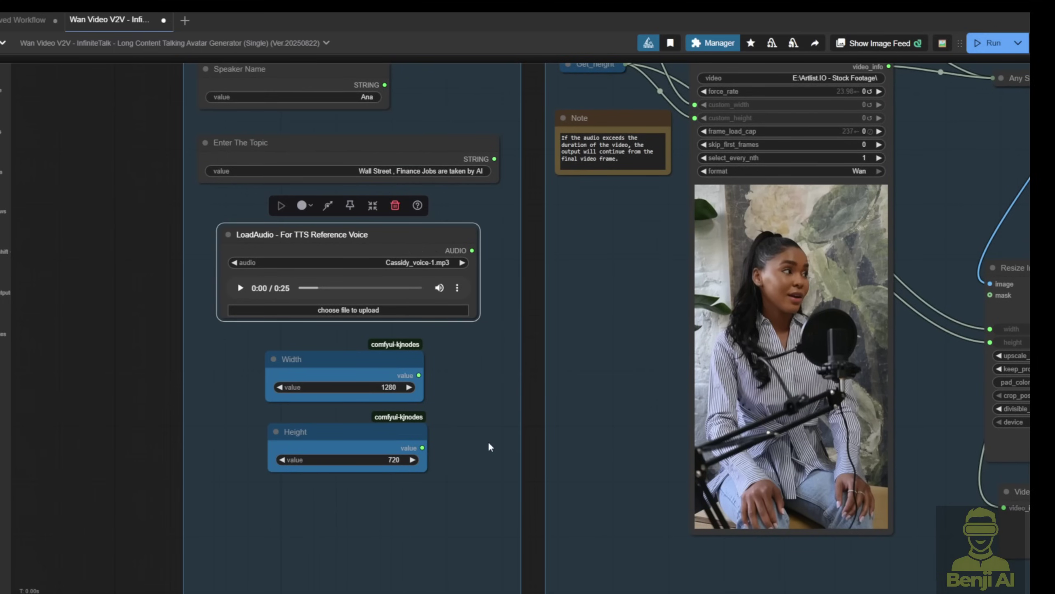
# Set the video Width to 720 and Height to 1280 in the Setting group
pyautogui.click(334, 373)
pyautogui.click(401, 385)
pyautogui.write('720')
pyautogui.press('Return')
pyautogui.click(386, 459)
pyautogui.write('1280')
pyautogui.press('Return')
pyautogui.click(598, 520)
# Check the video settings and the model loader and text encode nodes in the Models and Conditions groups
pyautogui.scroll(-5, 596, 514)
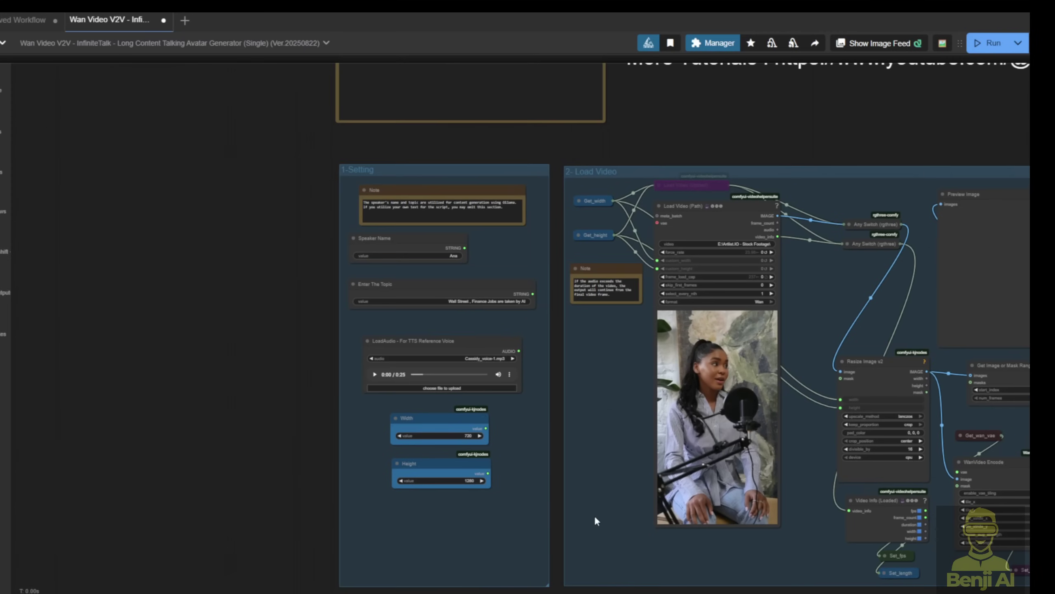
pyautogui.scroll(3, 597, 526)
pyautogui.moveTo(597, 526); pyautogui.dragTo(353, 134)
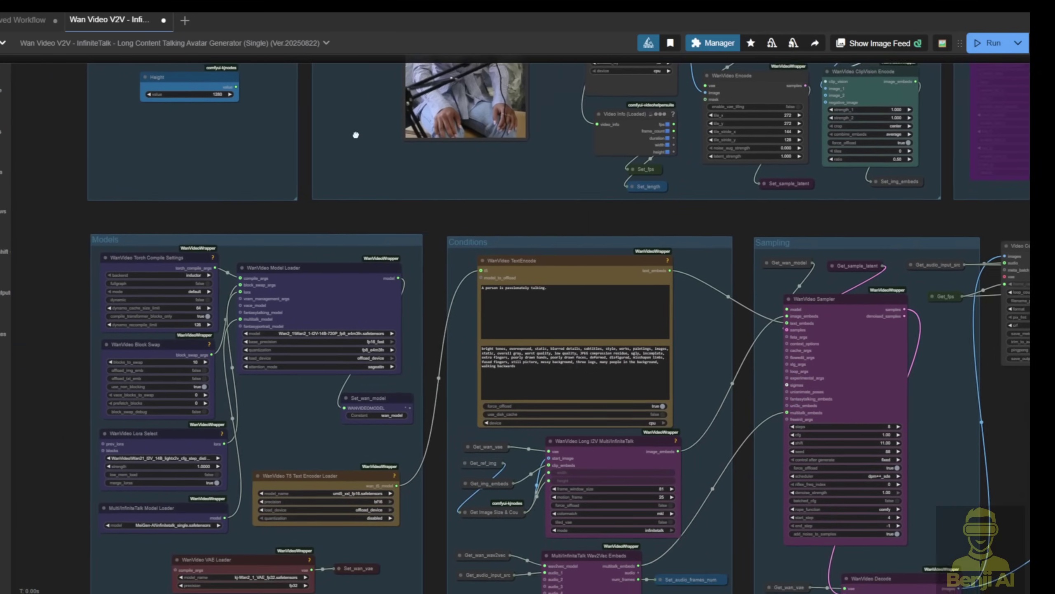
pyautogui.scroll(2, 457, 385)
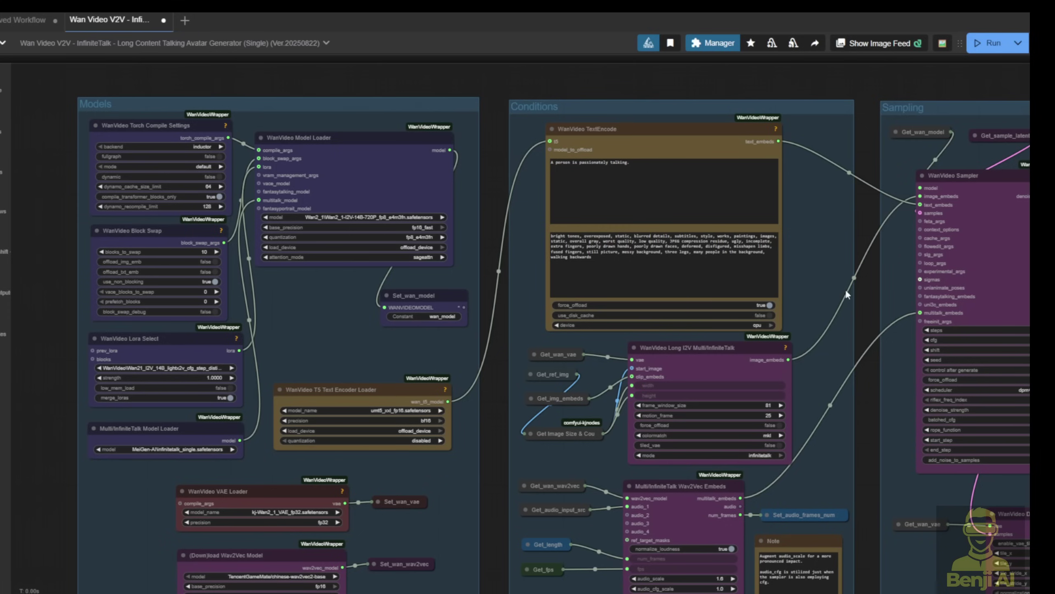
# Check the Load Video group's video source, Resize Image v2, WanVideo Encode and Video Info nodes down to Set_fps and Set_length
pyautogui.scroll(5, 837, 278)
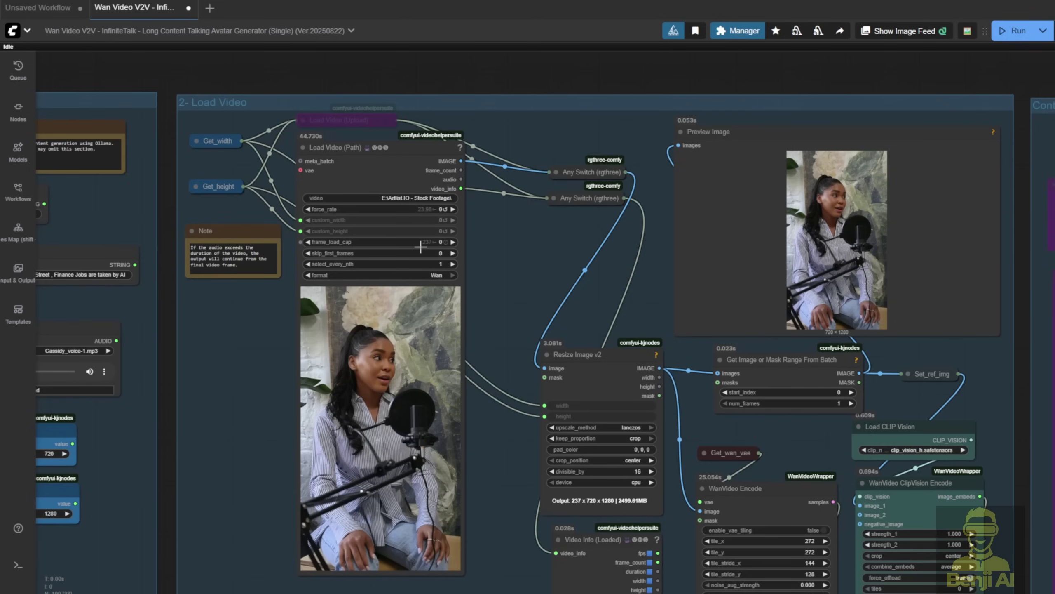
pyautogui.scroll(3, 441, 255)
pyautogui.scroll(-5, 441, 255)
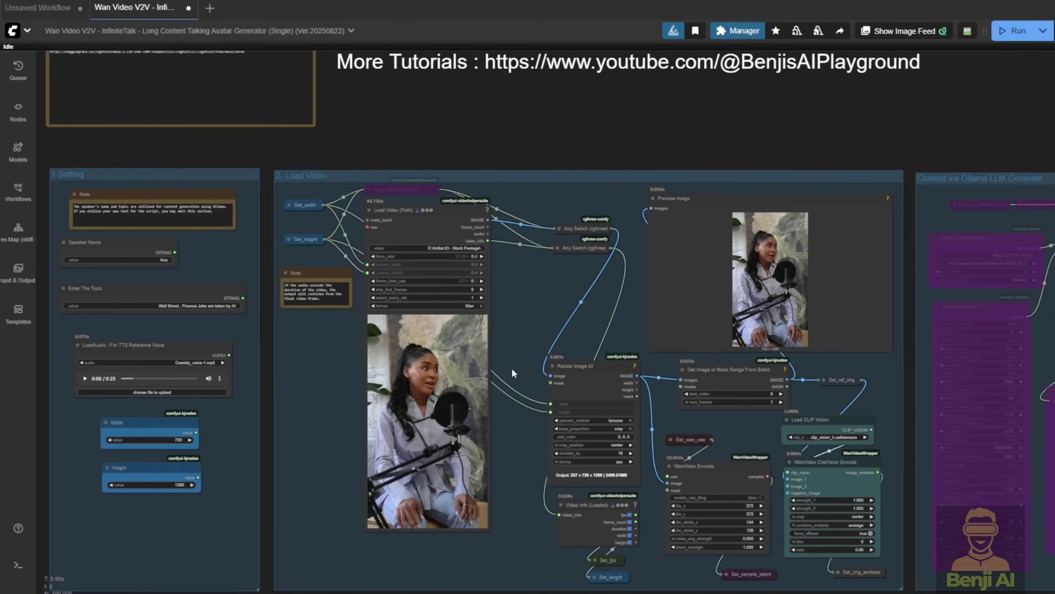
pyautogui.scroll(3, 512, 367)
pyautogui.moveTo(488, 203); pyautogui.dragTo(488, 201)
pyautogui.scroll(2, 588, 411)
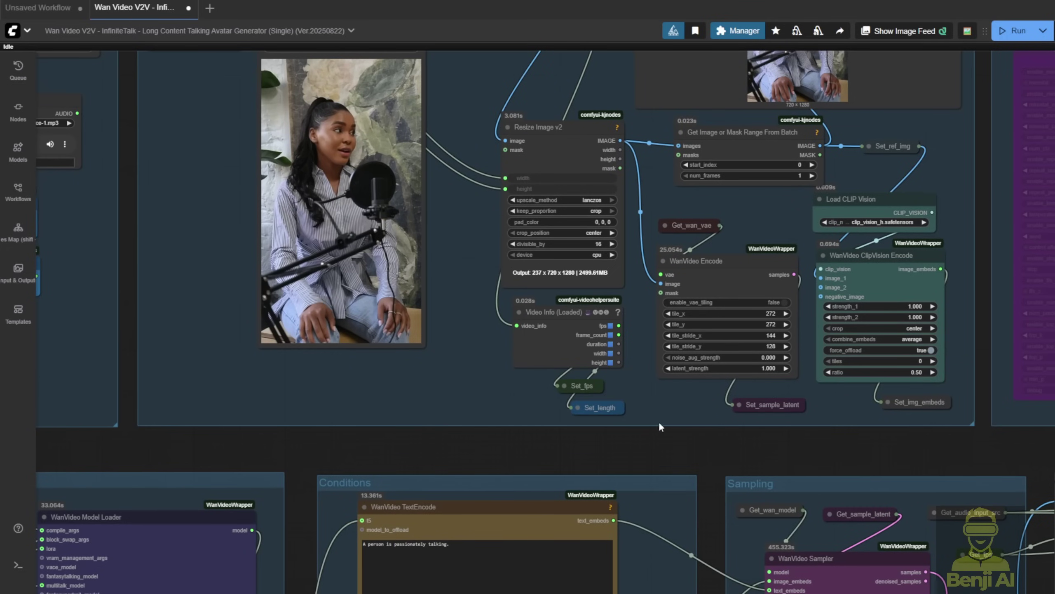
pyautogui.scroll(-2, 745, 459)
pyautogui.scroll(3, 693, 439)
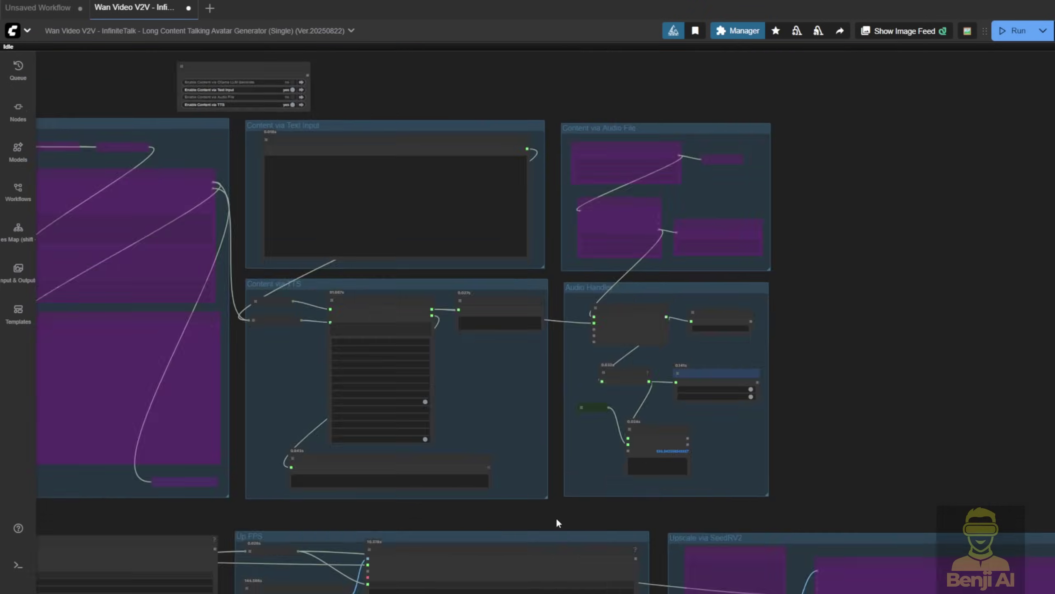
# Try connecting the Math Expression INT output to the Set_length node placed in the Audio Handler group
pyautogui.scroll(5, 636, 351)
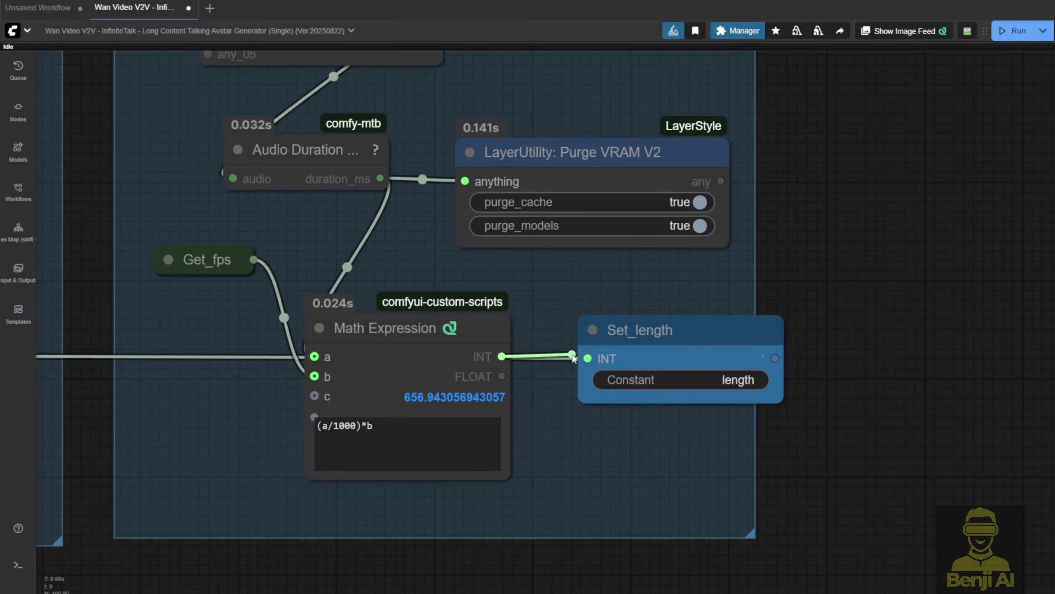
pyautogui.moveTo(498, 364); pyautogui.dragTo(587, 358)
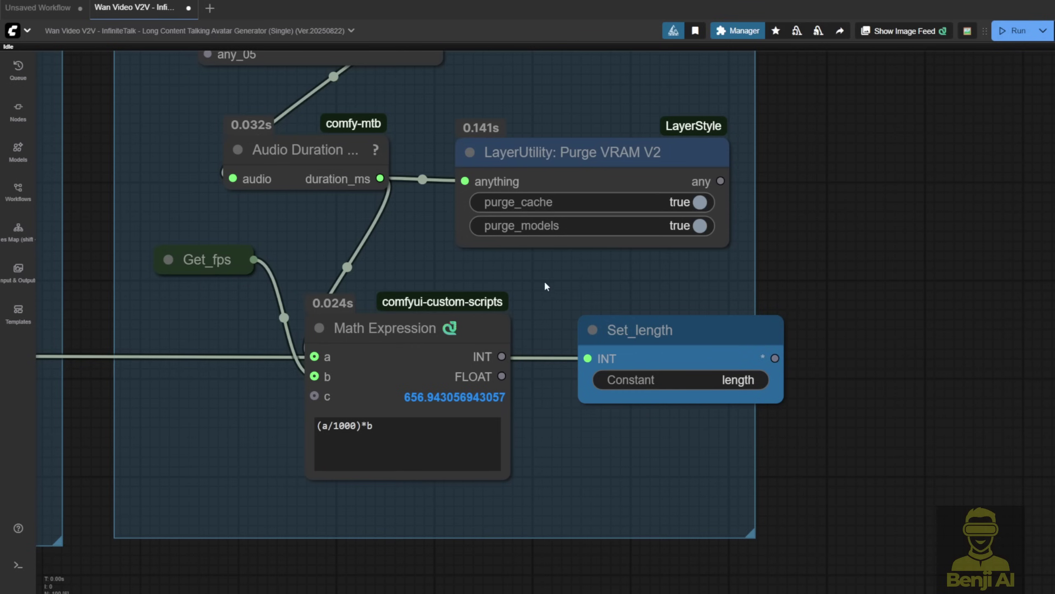
pyautogui.scroll(-2, 484, 437)
pyautogui.scroll(2, 422, 402)
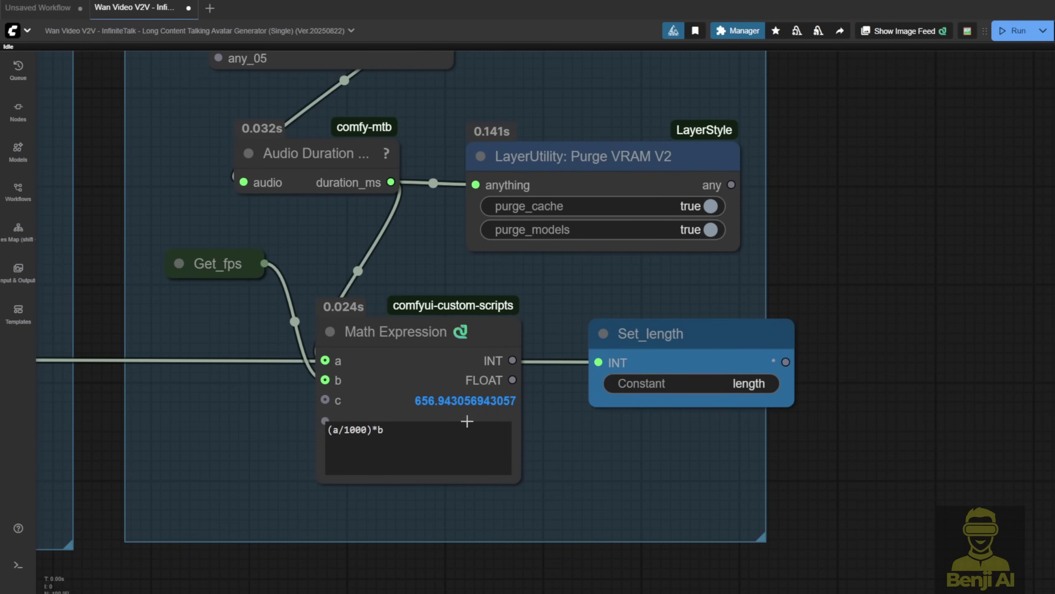
# Move the Set_length node from the Audio Handler group back into the Load Video group below the Video Info node
pyautogui.scroll(-3, 462, 456)
pyautogui.scroll(-8, 462, 456)
pyautogui.moveTo(351, 513); pyautogui.dragTo(834, 438)
pyautogui.moveTo(998, 360); pyautogui.dragTo(142, 376)
pyautogui.moveTo(560, 434); pyautogui.dragTo(172, 425)
pyautogui.moveTo(939, 274); pyautogui.dragTo(657, 320)
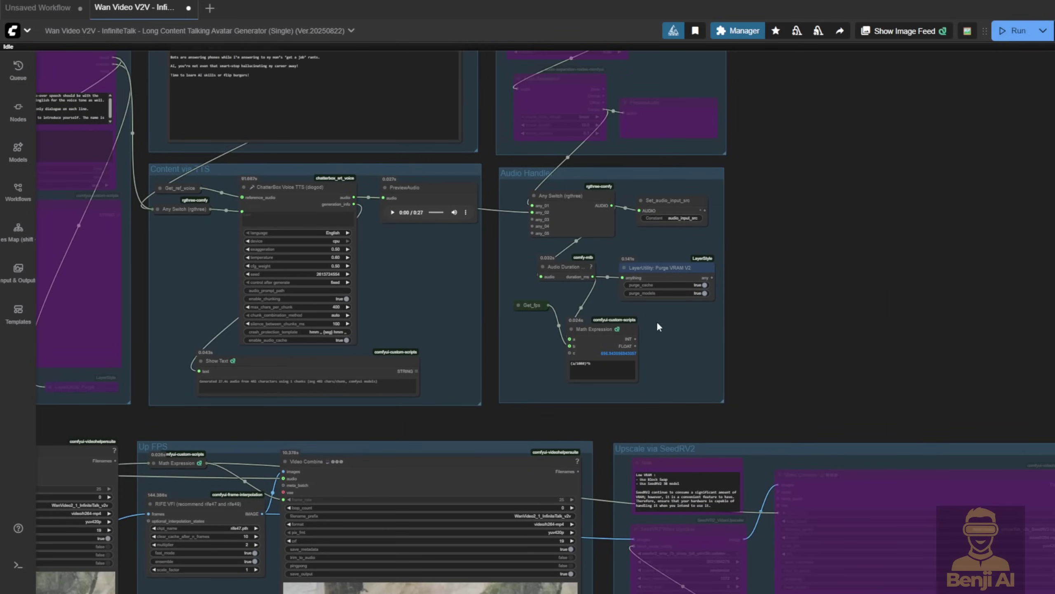
# Examine the RIFE VFI settings in the Up FPS group and compare its video preview with the sampler's Video Combine preview
pyautogui.scroll(4, 656, 321)
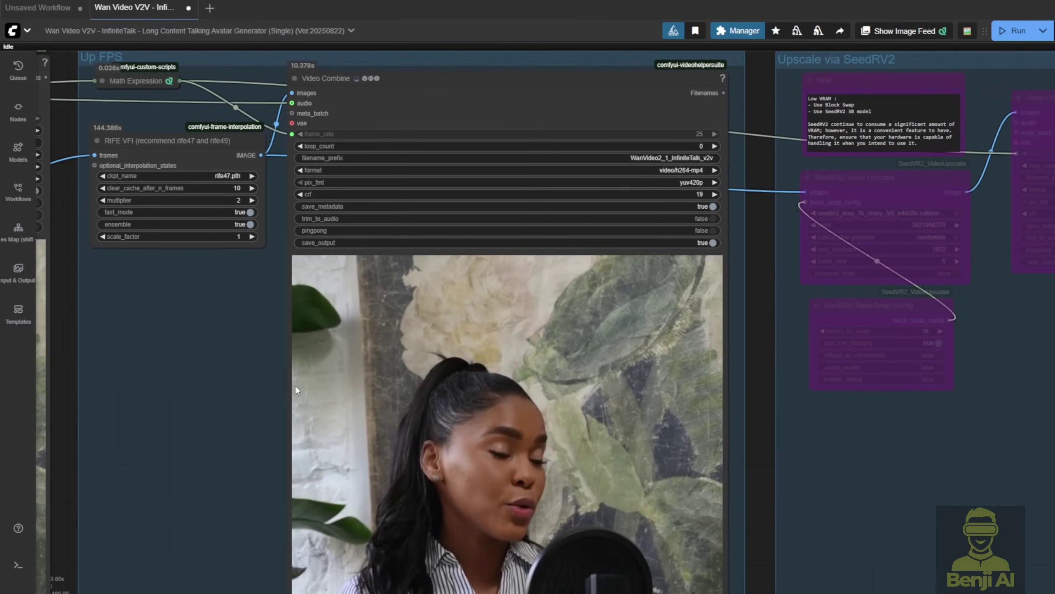
pyautogui.moveTo(295, 384); pyautogui.dragTo(288, 424)
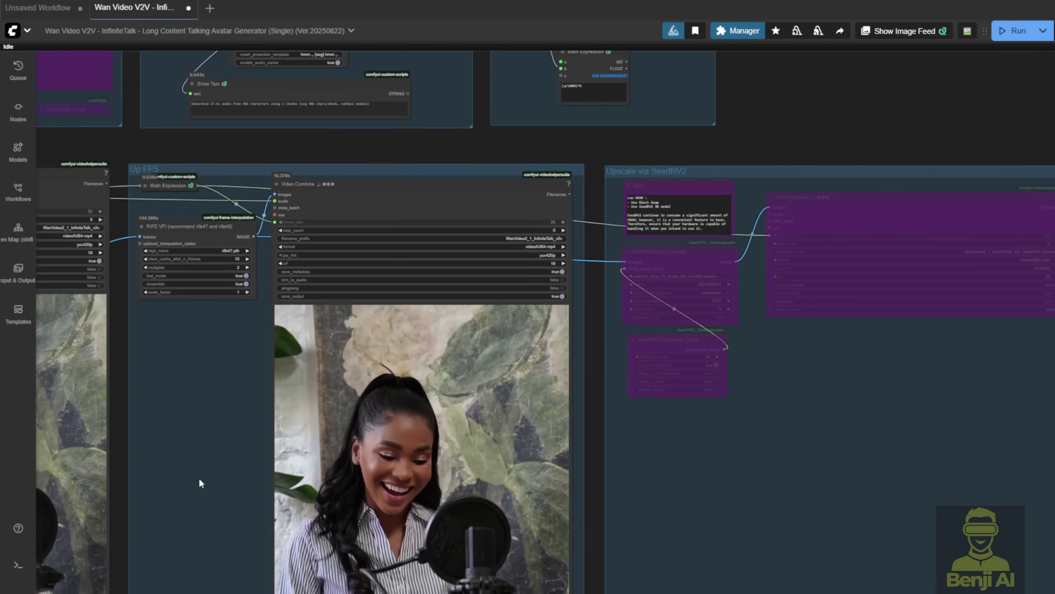
pyautogui.scroll(-2, 199, 477)
pyautogui.moveTo(199, 476); pyautogui.dragTo(629, 359)
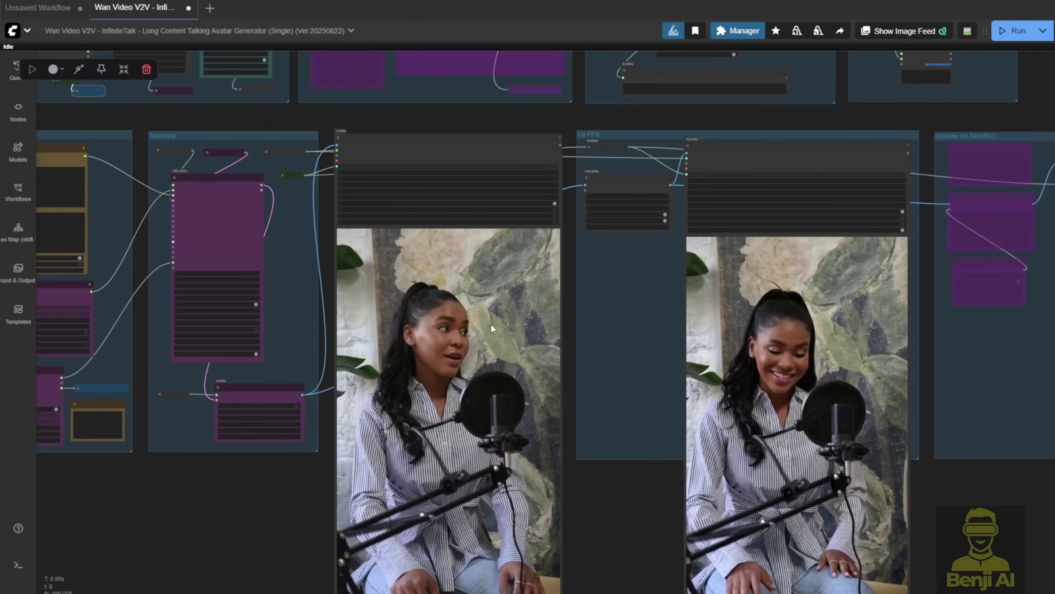
pyautogui.moveTo(794, 125); pyautogui.dragTo(773, 241)
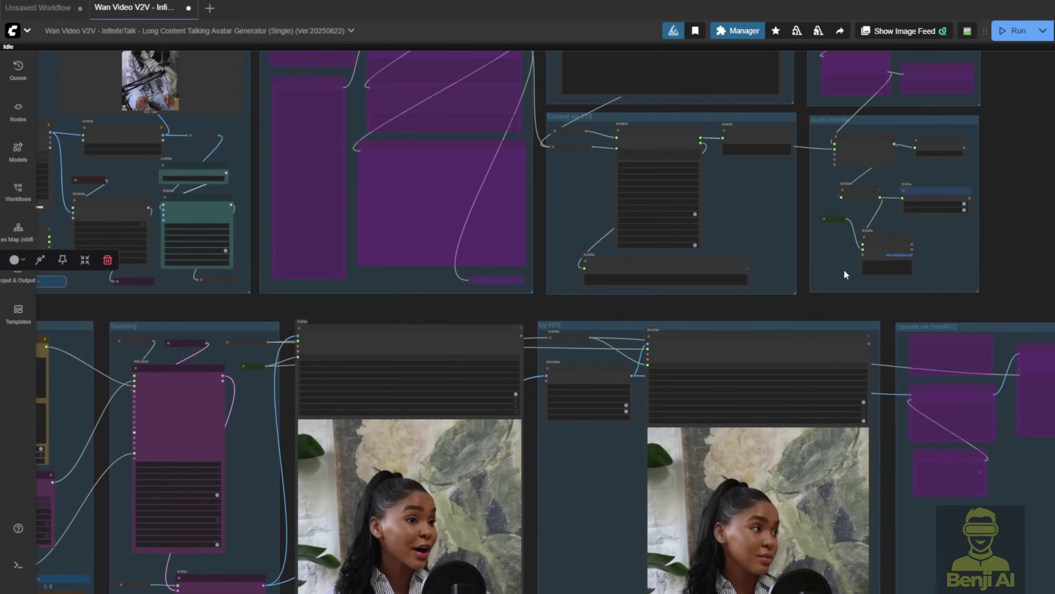
pyautogui.scroll(4, 555, 392)
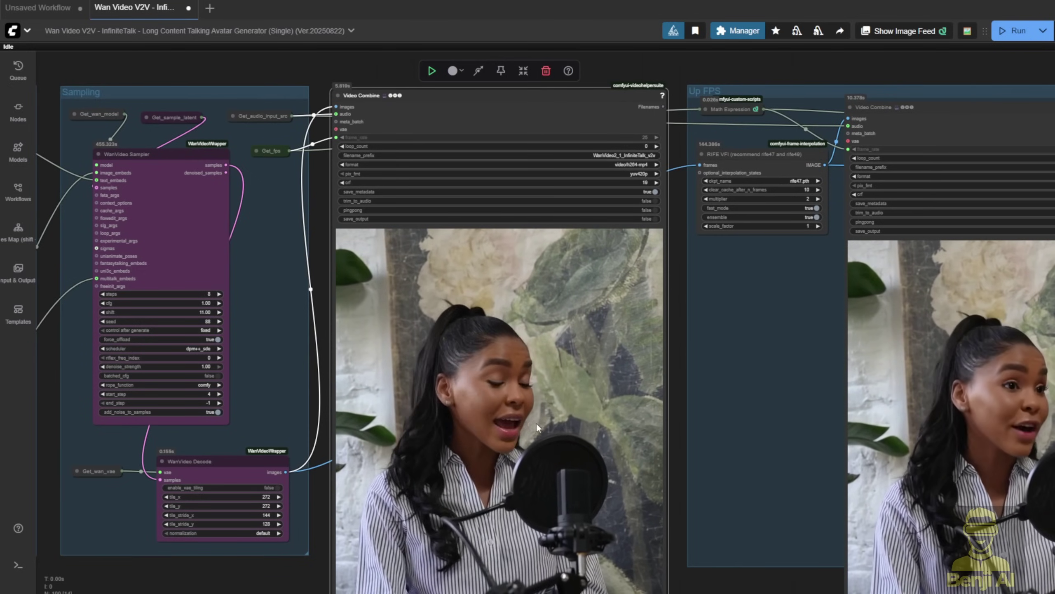
pyautogui.hscroll(5, 536, 423)
pyautogui.scroll(2, 548, 373)
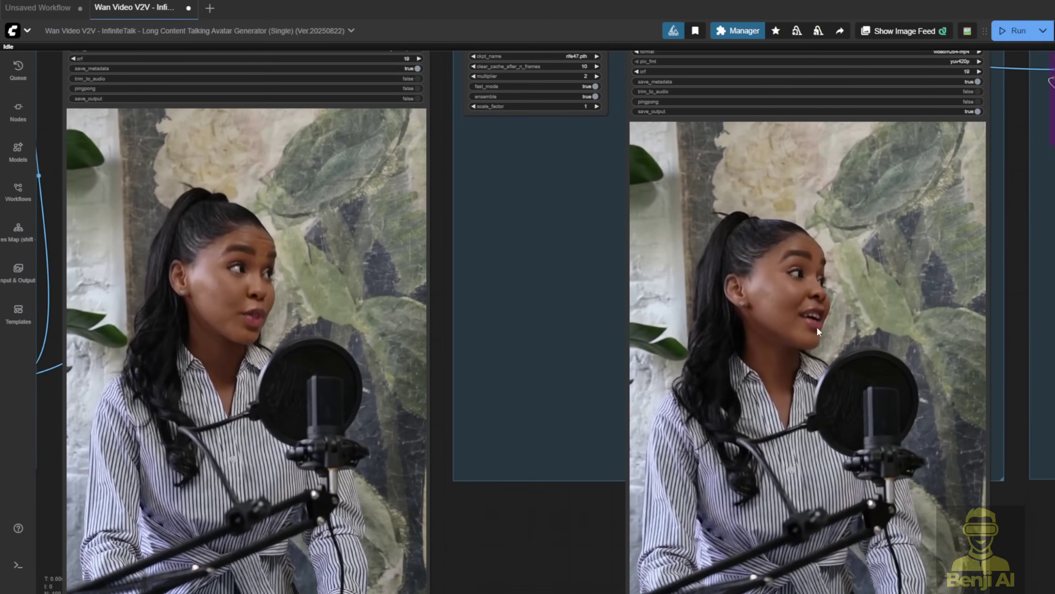
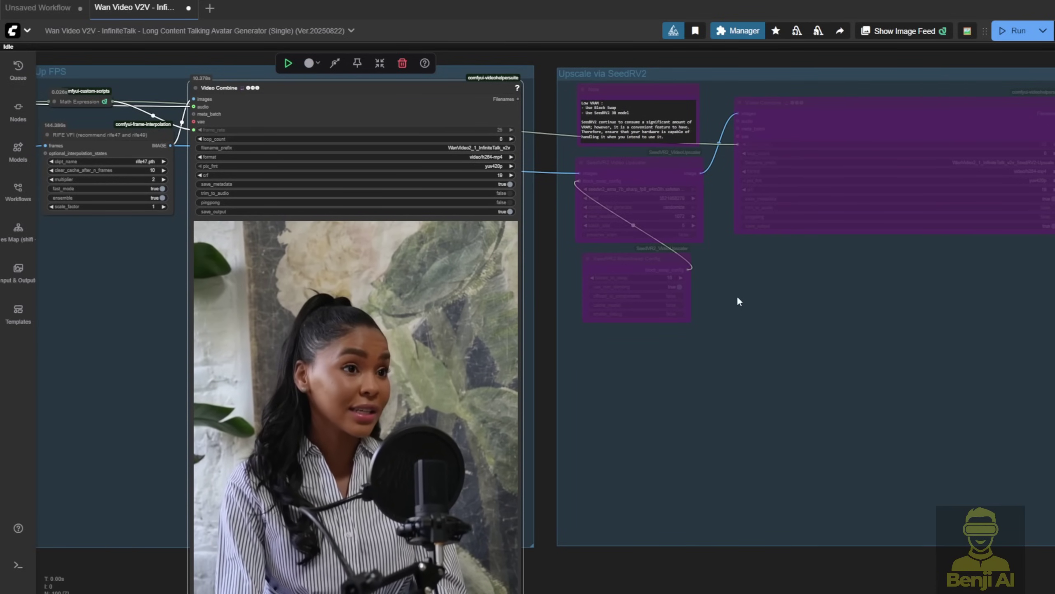
# Set the nodes of the Upscale via SeedRV2 group to Always
pyautogui.scroll(3, 827, 372)
pyautogui.scroll(3, 661, 191)
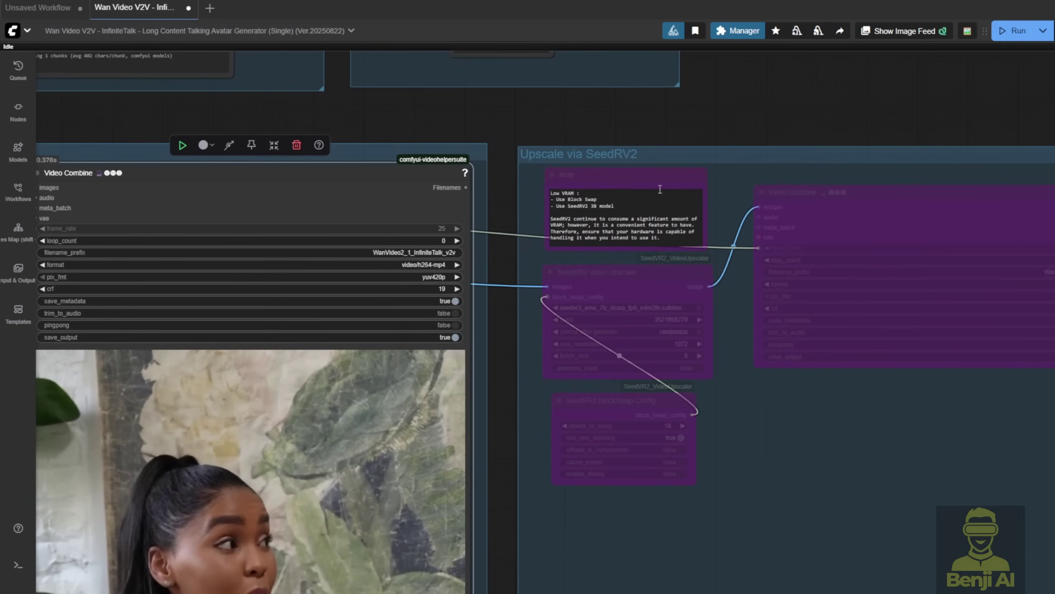
pyautogui.rightClick(723, 179)
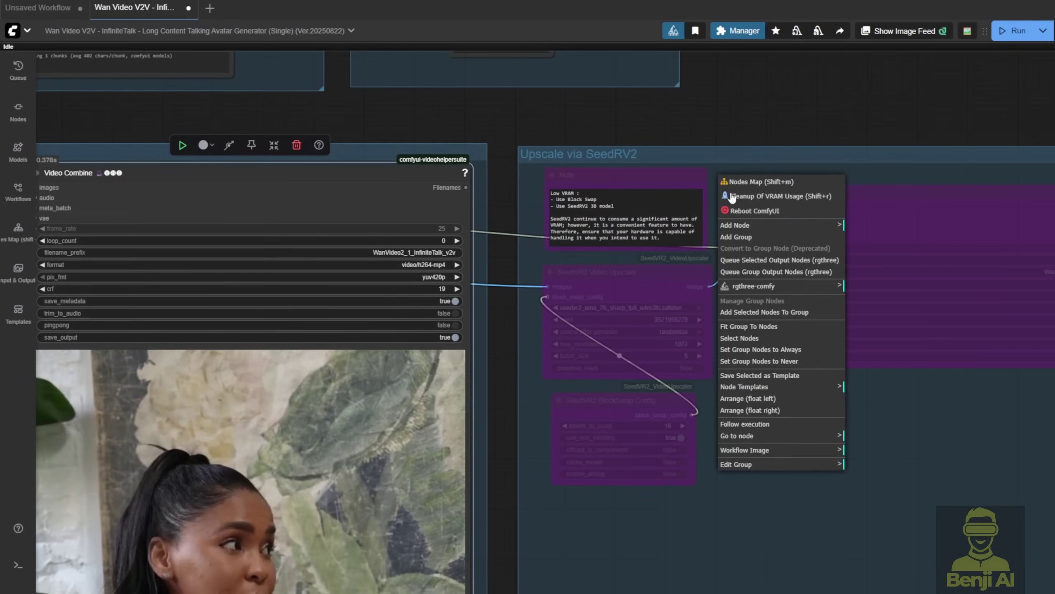
pyautogui.click(797, 350)
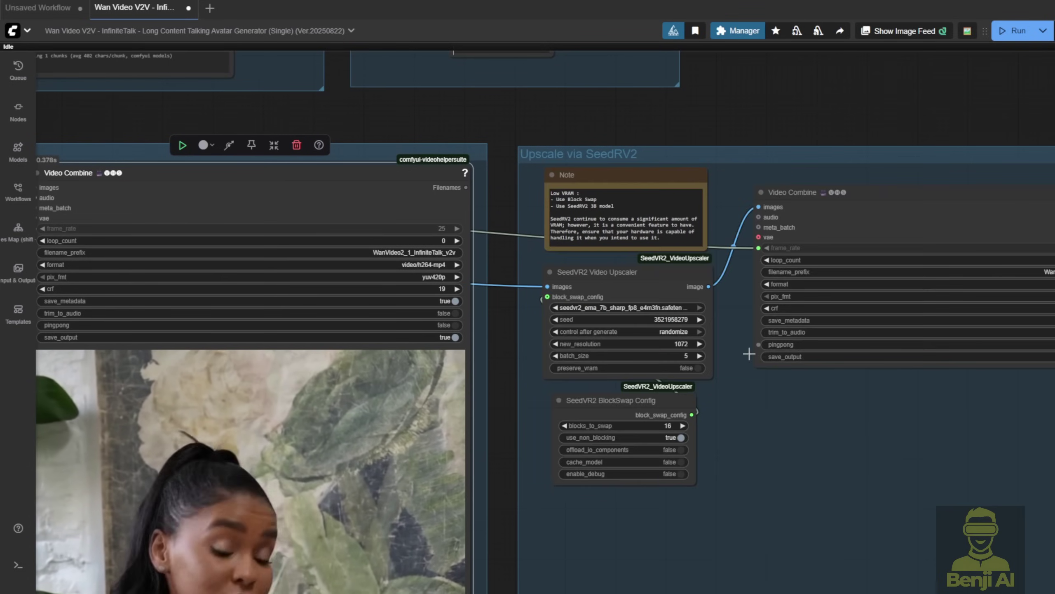
# Review the SeedVR2 Video Upscaler settings and bypass the Upscale via SeedRV2 group's nodes again
pyautogui.scroll(4, 641, 364)
pyautogui.click(595, 249)
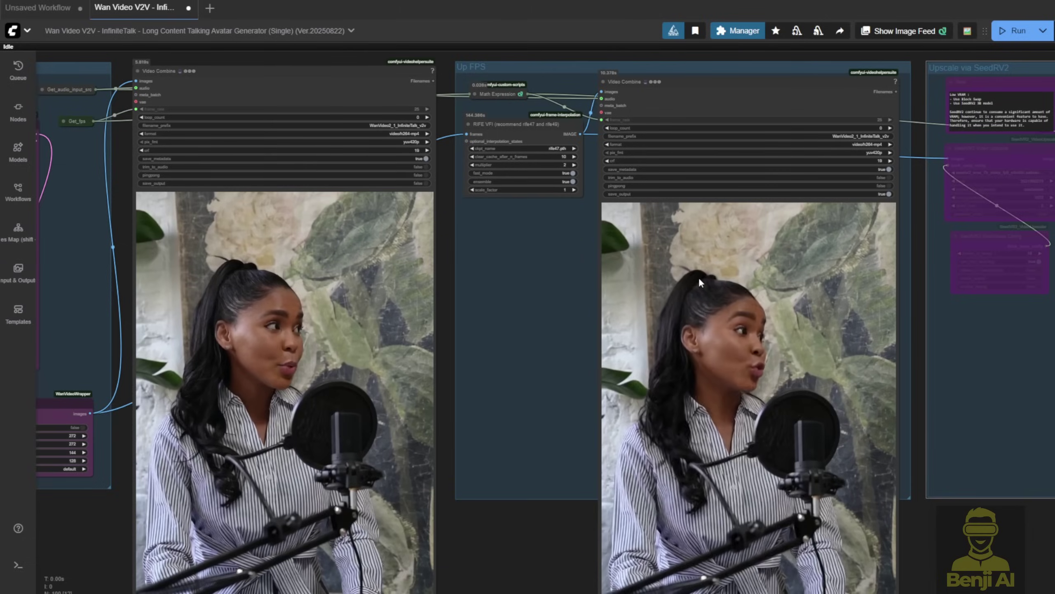
pyautogui.rightClick(625, 235)
pyautogui.click(721, 251)
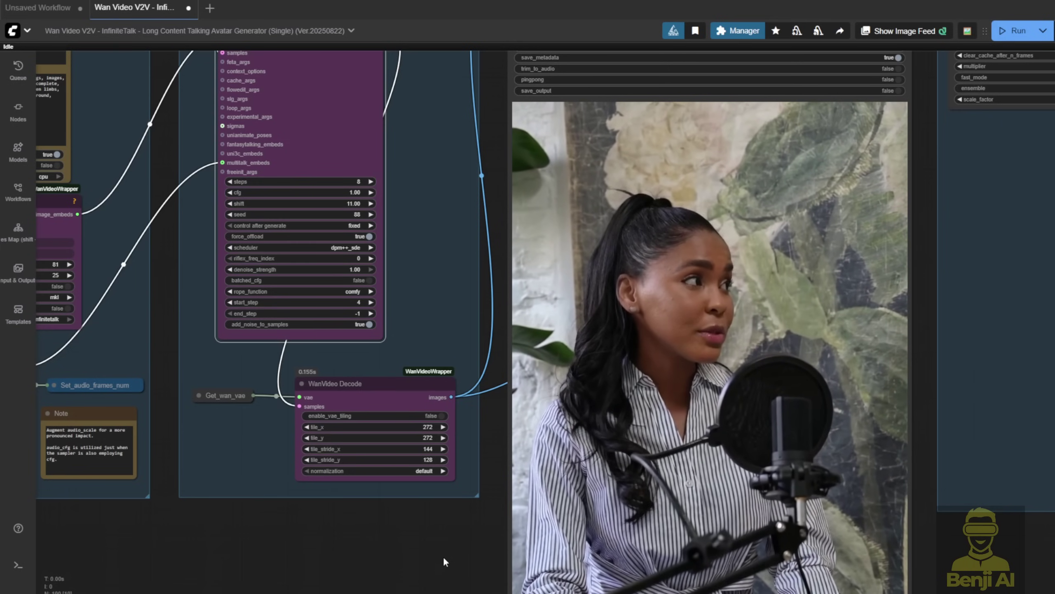
# Look over the Sampling group beside the sampled and frame-interpolated video previews
pyautogui.scroll(-1, 836, 449)
pyautogui.scroll(-5, 937, 427)
pyautogui.moveTo(936, 428); pyautogui.dragTo(766, 334)
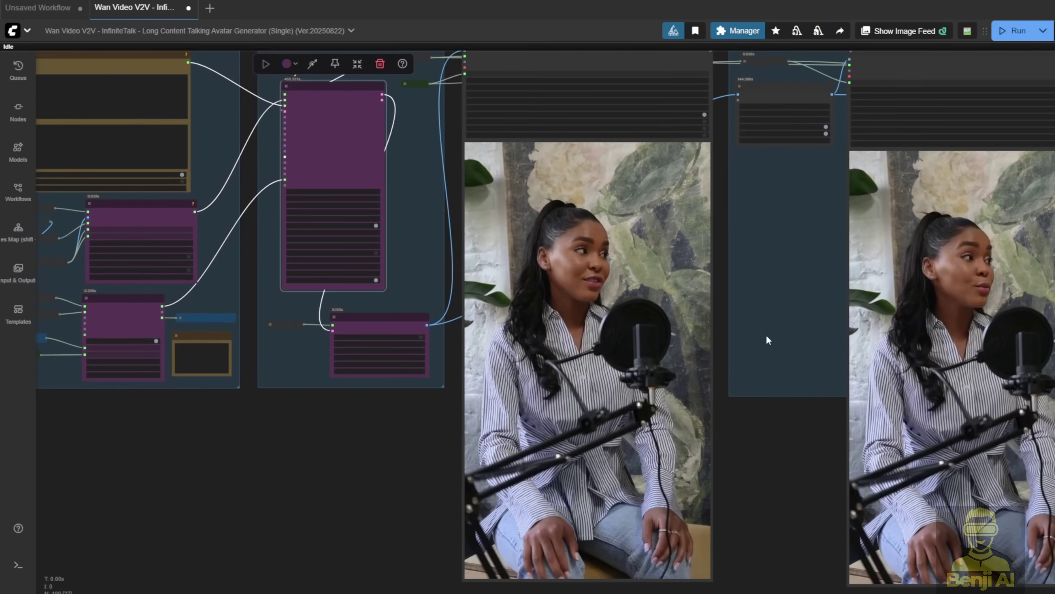